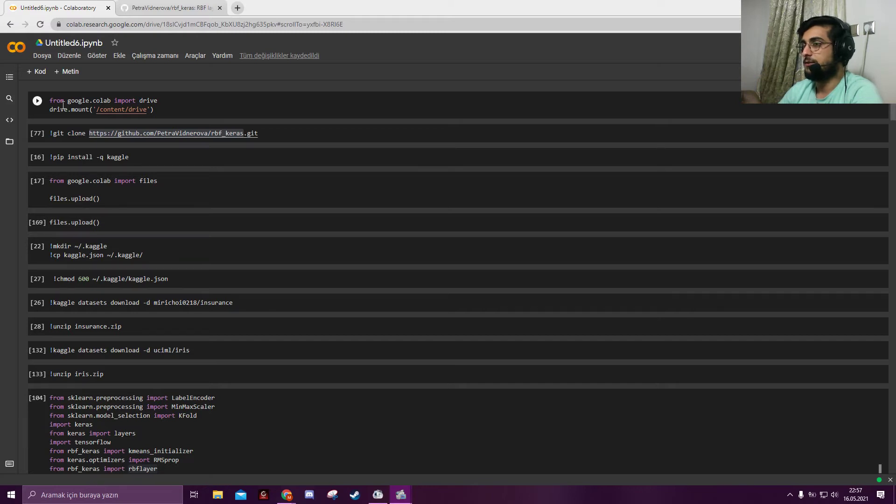
scroll(140, 140, "down", 1)
scroll(140, 140, "up", 1)
mouse_move(206, 157)
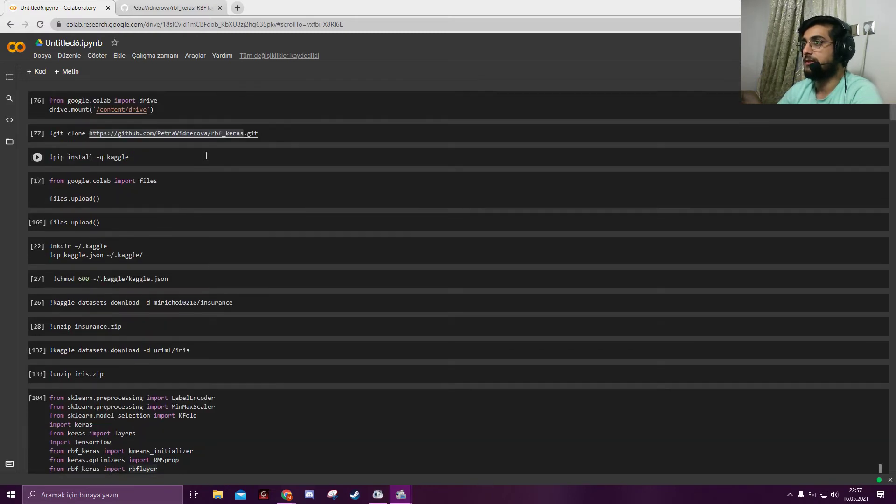
Execute the !git clone cell again to fetch the rbf_keras repository
left_click(274, 135)
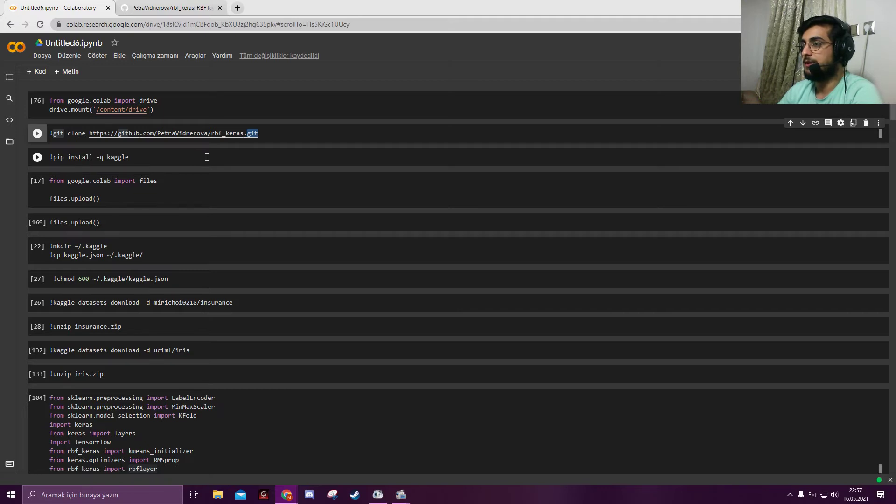
key("shift+Return")
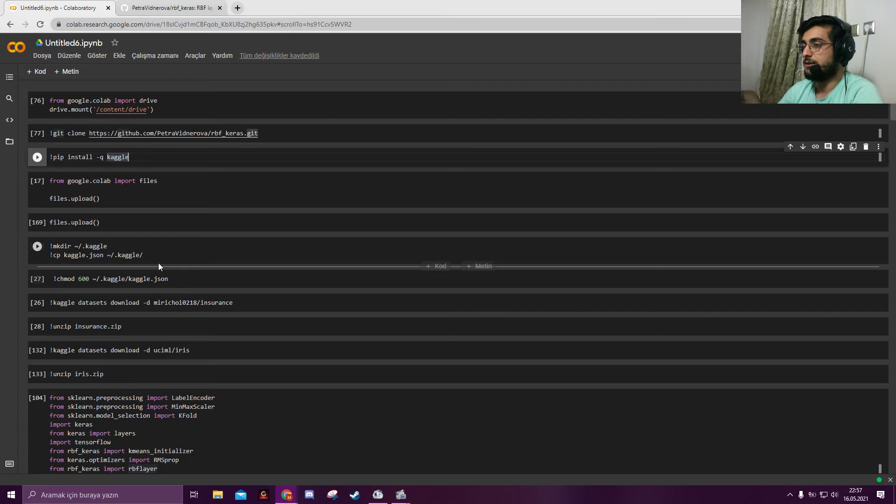
scroll(169, 273, "down", 2)
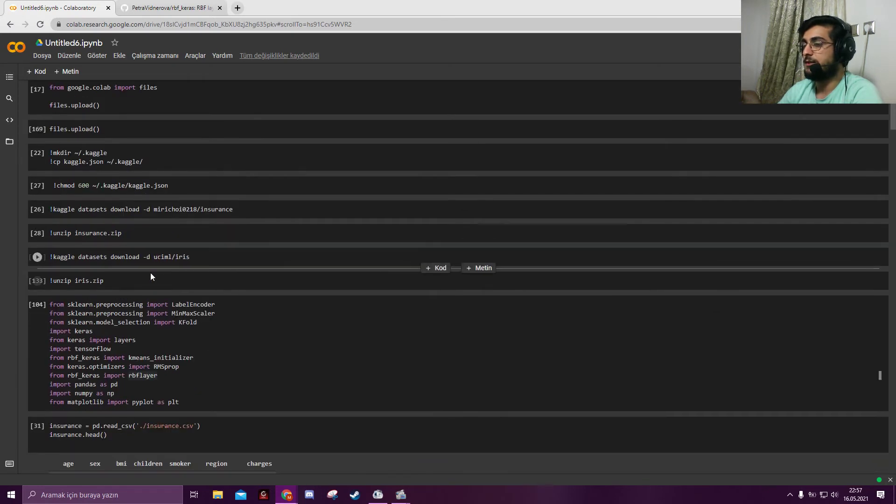
scroll(151, 273, "down", 1)
scroll(150, 272, "down", 1)
scroll(150, 273, "down", 1)
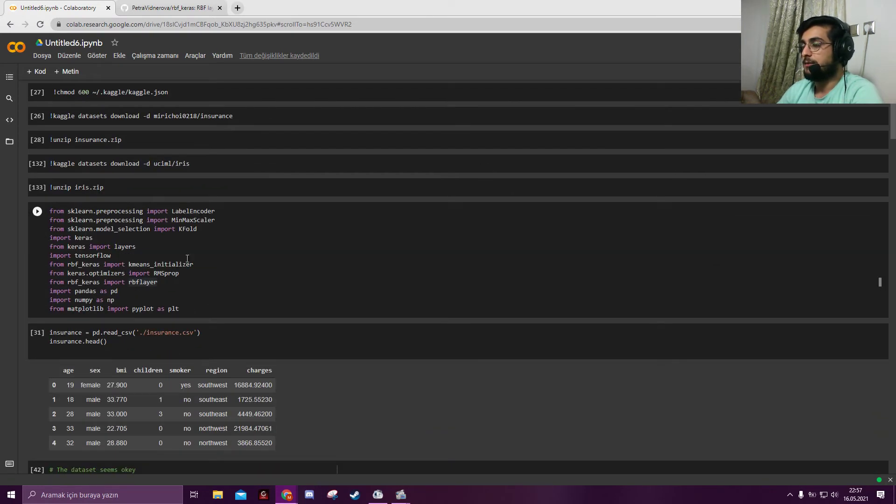
left_click(190, 305)
left_click_drag(70, 238, 136, 247)
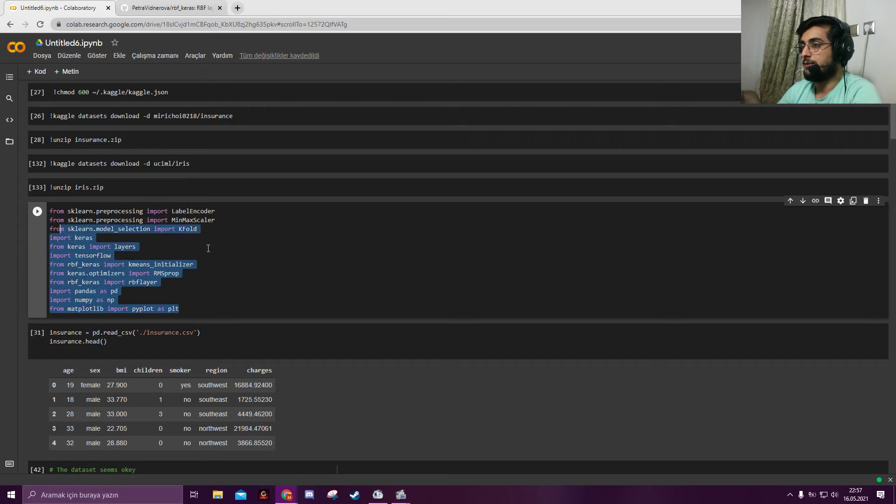
double_click(125, 247)
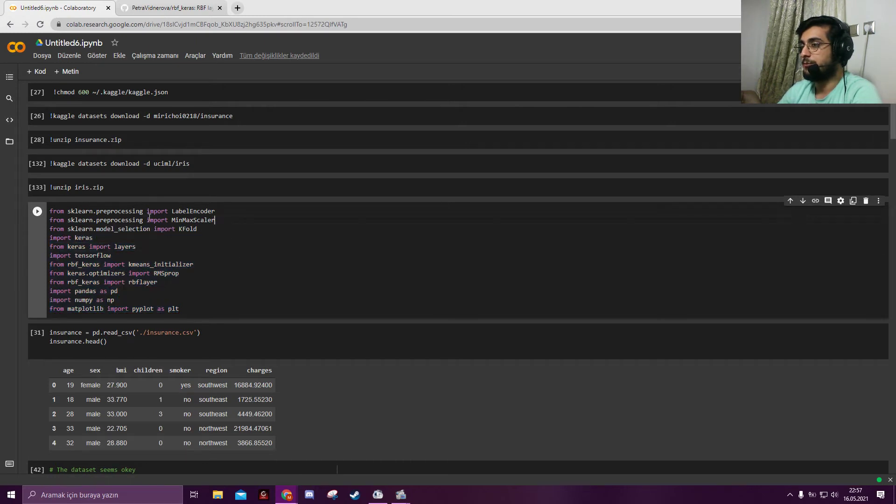
left_click_drag(215, 220, 103, 220)
left_click_drag(180, 309, 52, 308)
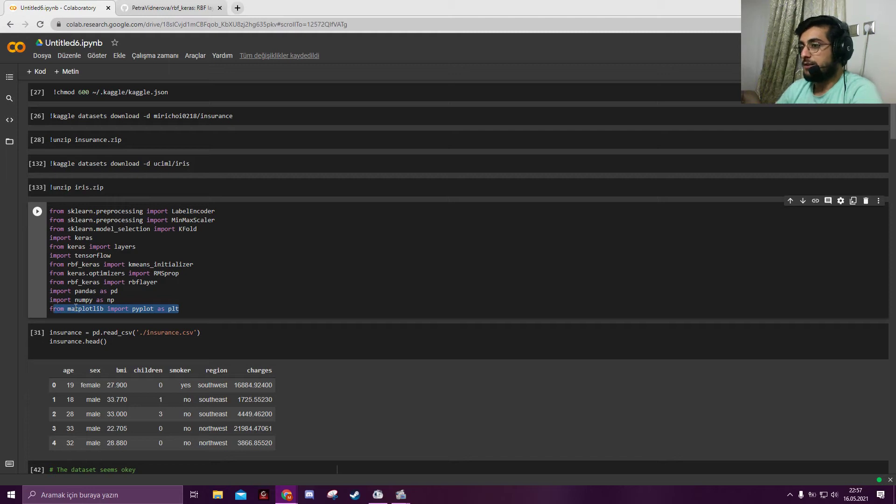
left_click(114, 299)
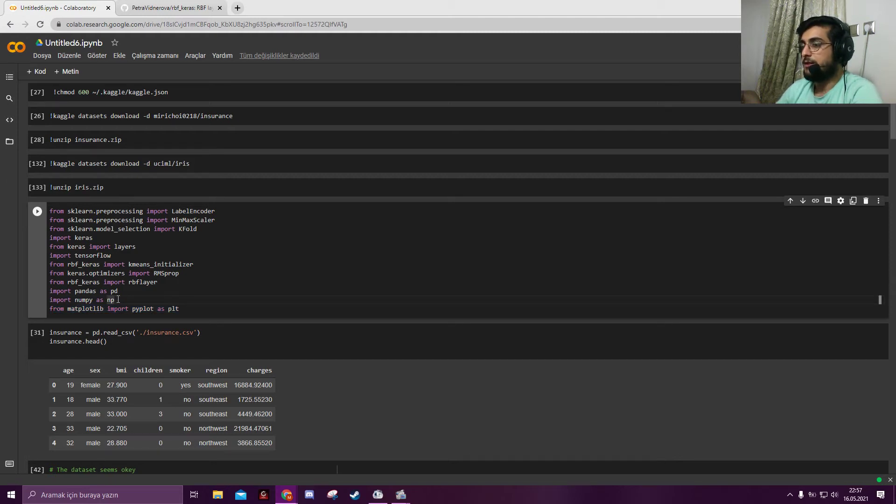
left_click(131, 292)
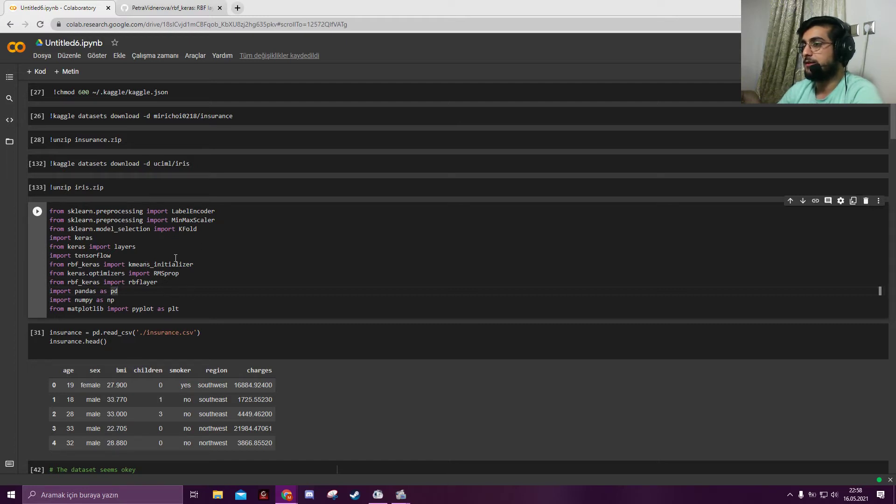
scroll(175, 261, "down", 2)
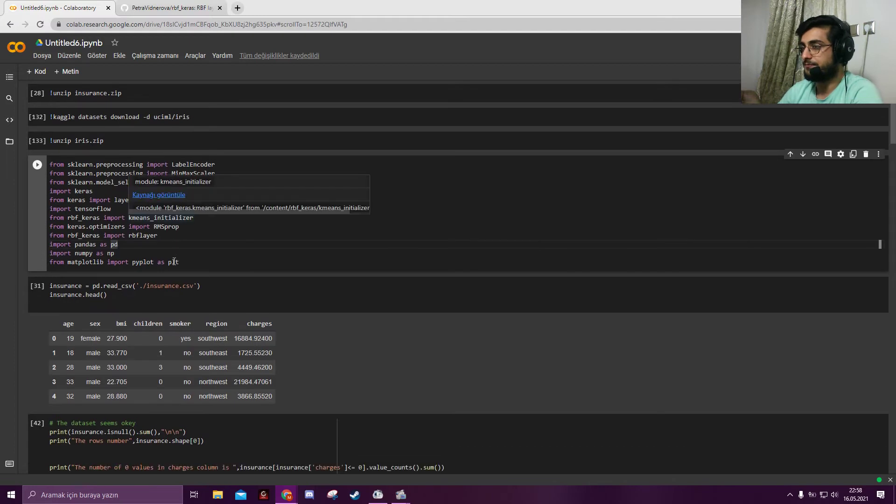
scroll(174, 262, "down", 2)
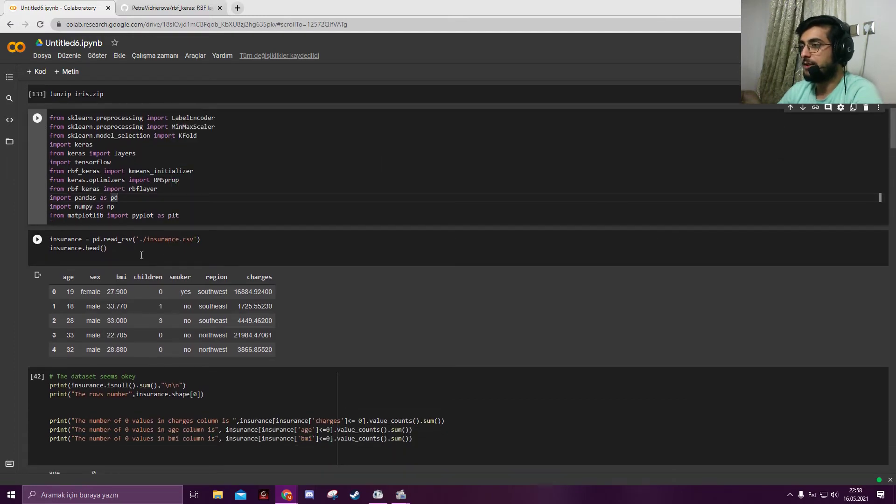
left_click(141, 255)
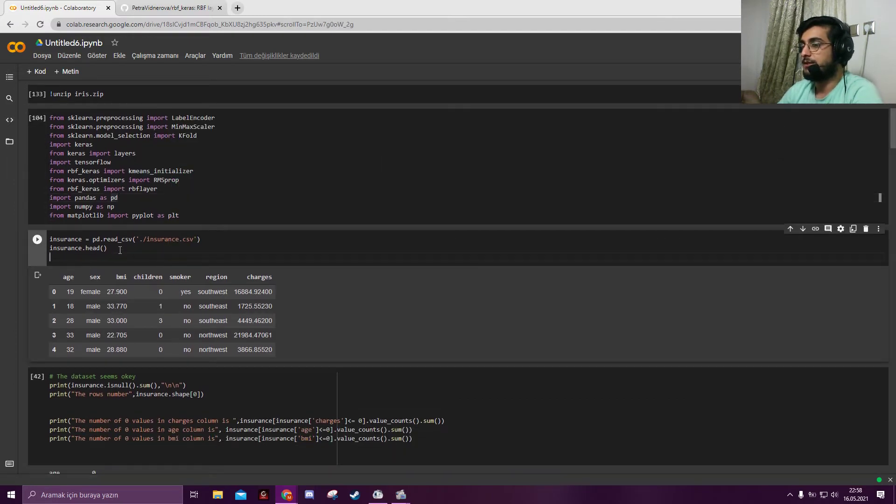
left_click_drag(108, 249, 64, 248)
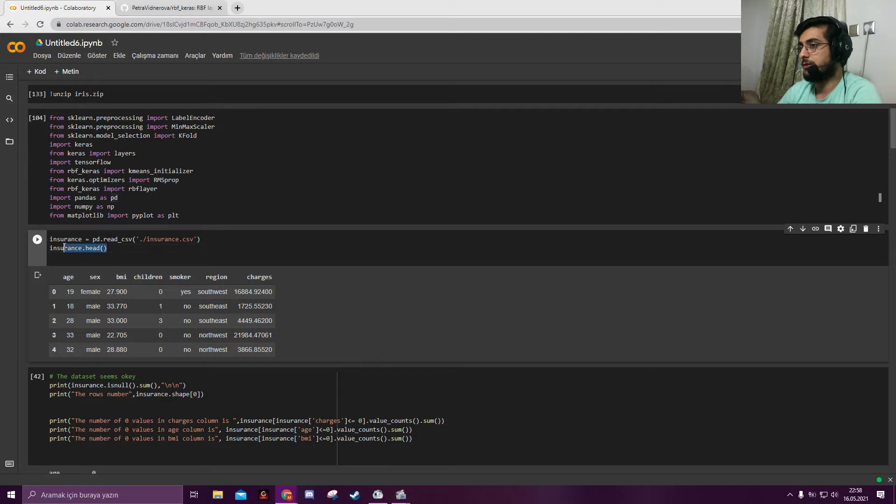
left_click(155, 247)
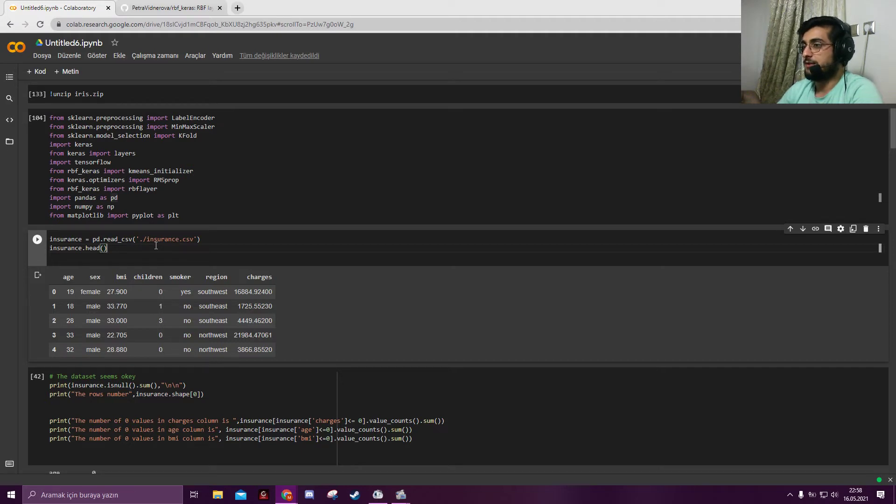
scroll(156, 245, "down", 2)
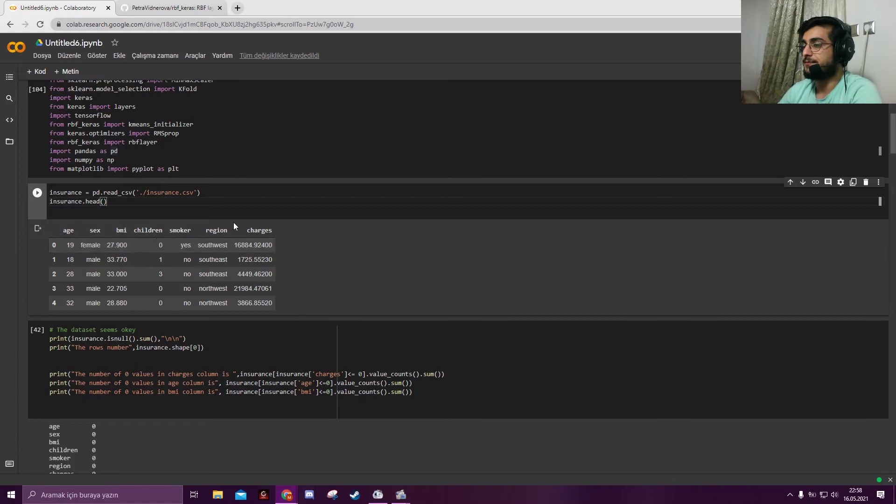
scroll(244, 227, "down", 2)
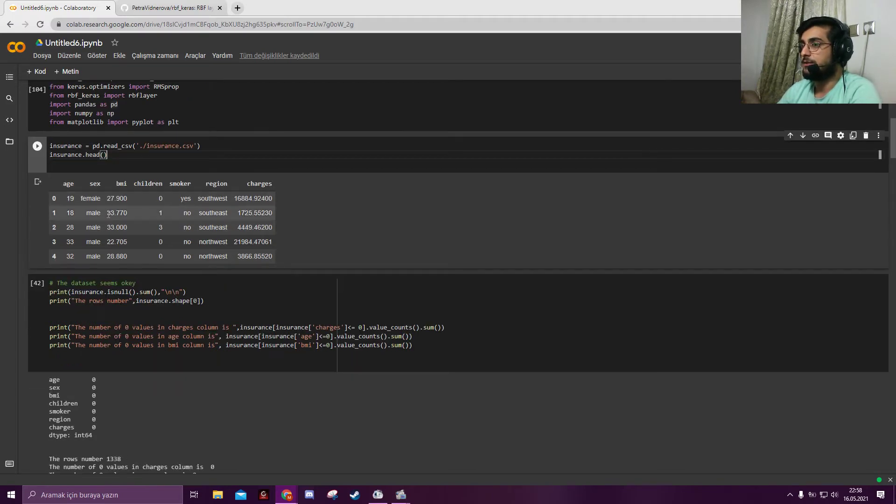
scroll(421, 270, "down", 2)
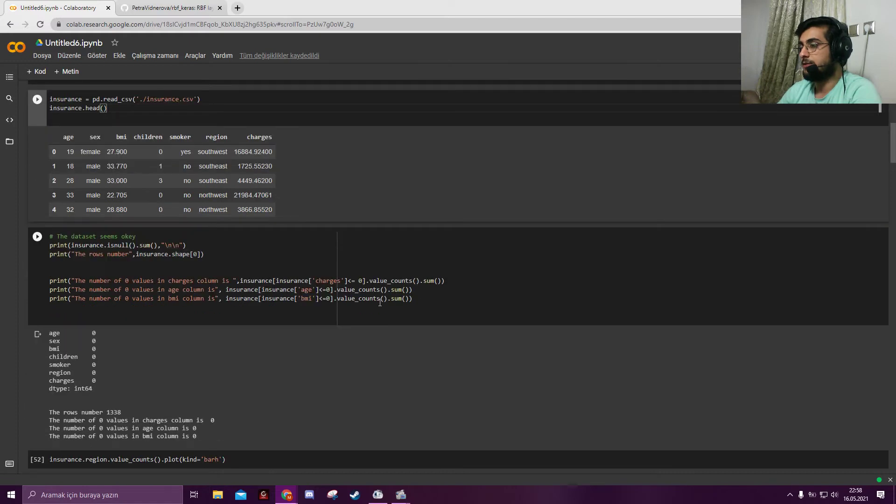
left_click_drag(414, 301, 51, 245)
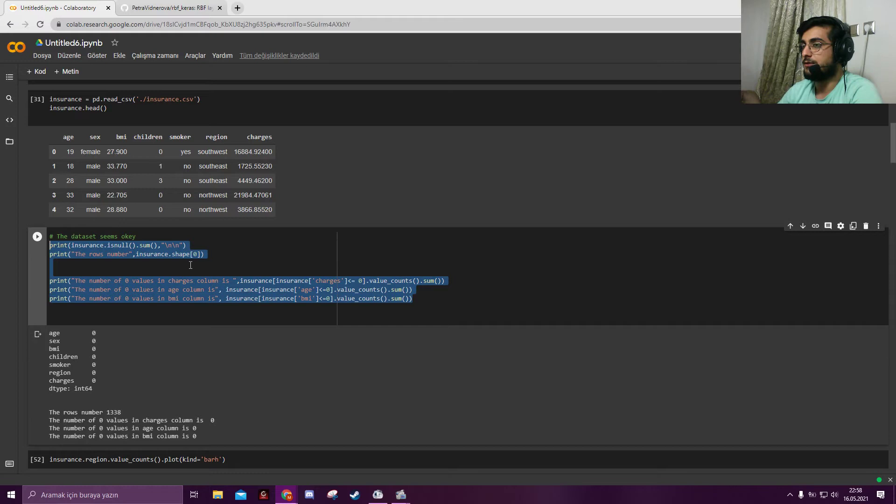
scroll(164, 263, "down", 3)
scroll(164, 263, "down", 3)
scroll(165, 262, "down", 2)
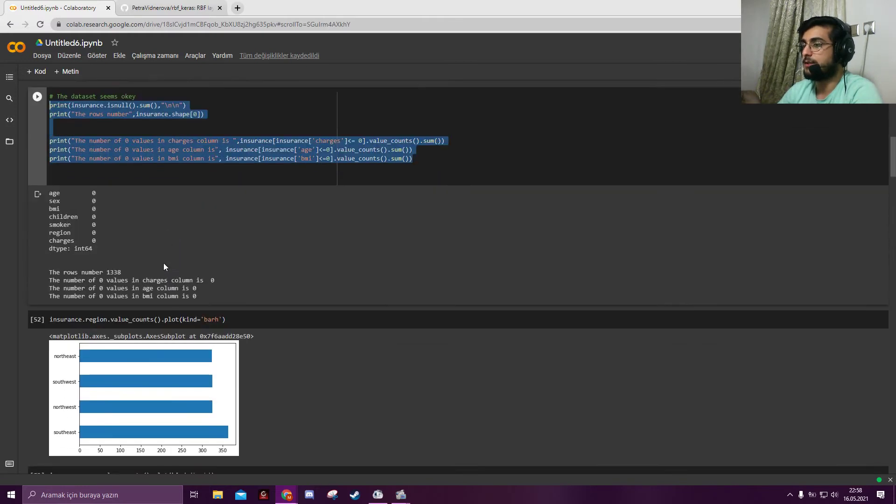
scroll(312, 260, "down", 3)
scroll(280, 280, "down", 3)
scroll(211, 299, "down", 3)
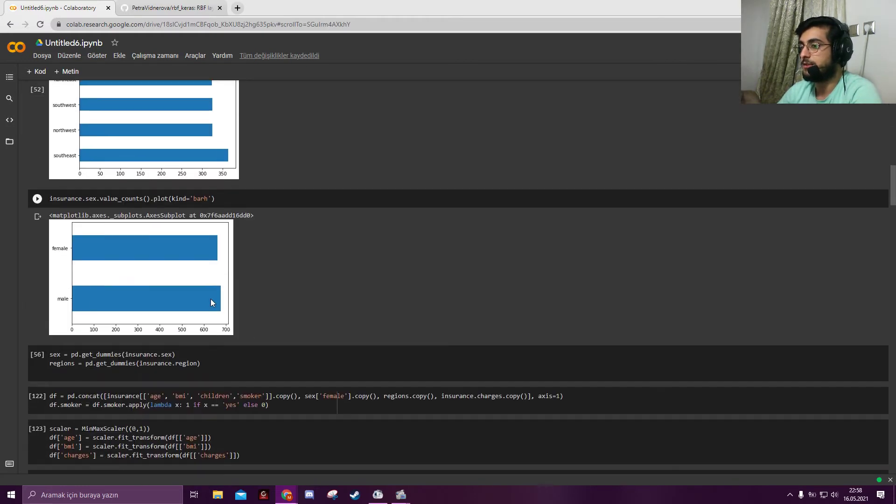
scroll(211, 300, "down", 2)
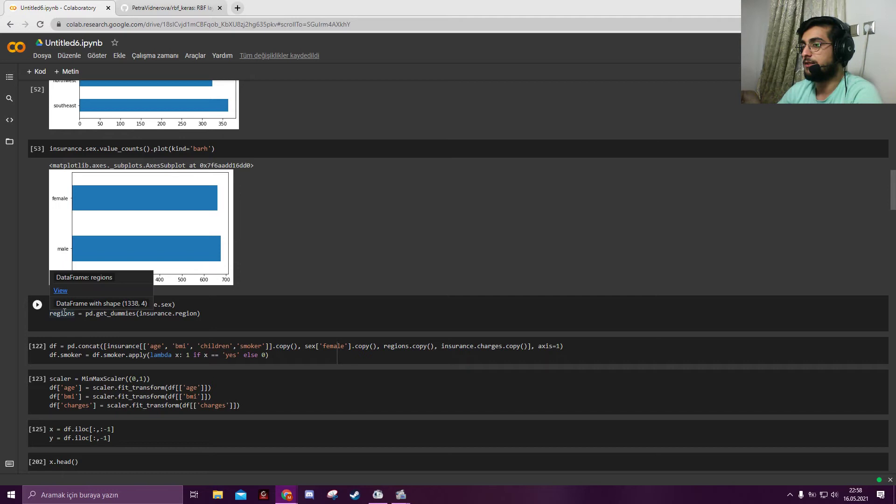
Run the sex/region get_dummies cell, then highlight the smoker conversion and age/bmi/charges scaling lines
key("shift+Return")
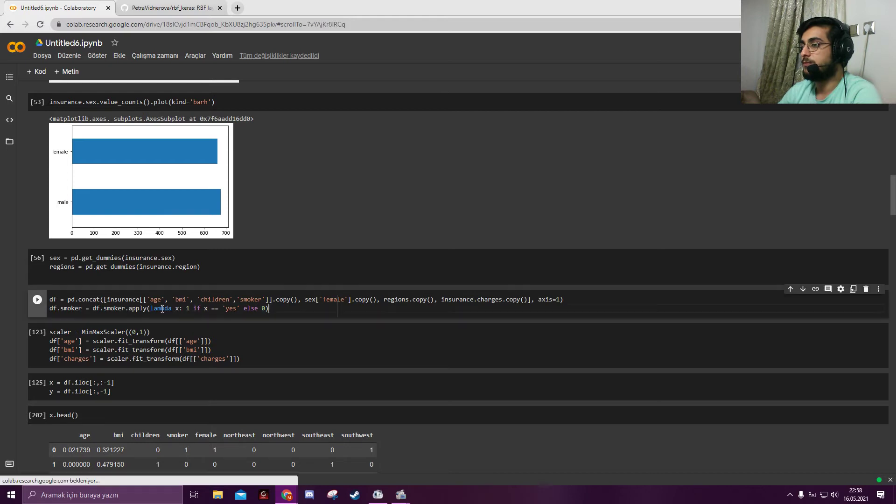
left_click_drag(268, 309, 51, 309)
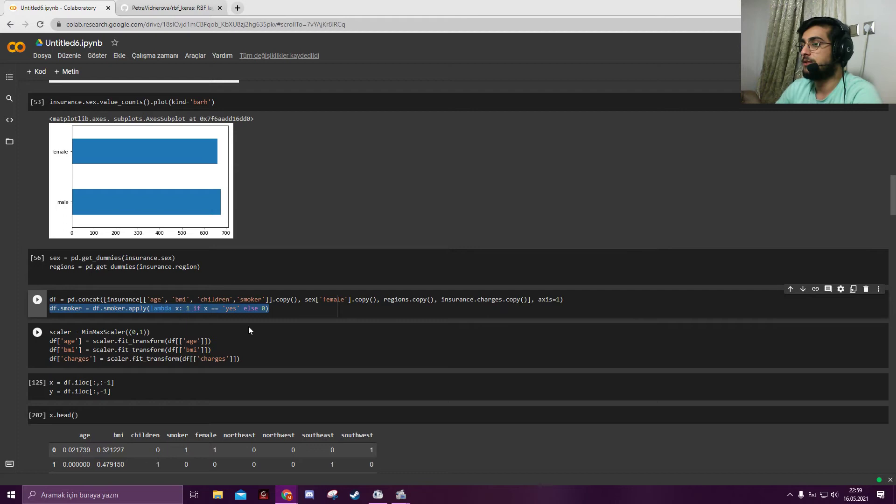
scroll(240, 323, "down", 1)
scroll(239, 324, "down", 1)
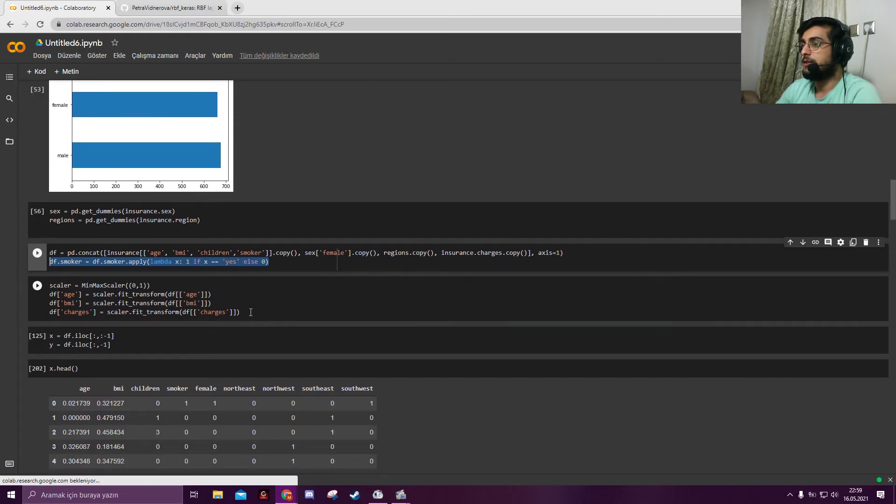
left_click(240, 322)
left_click_drag(241, 313, 46, 296)
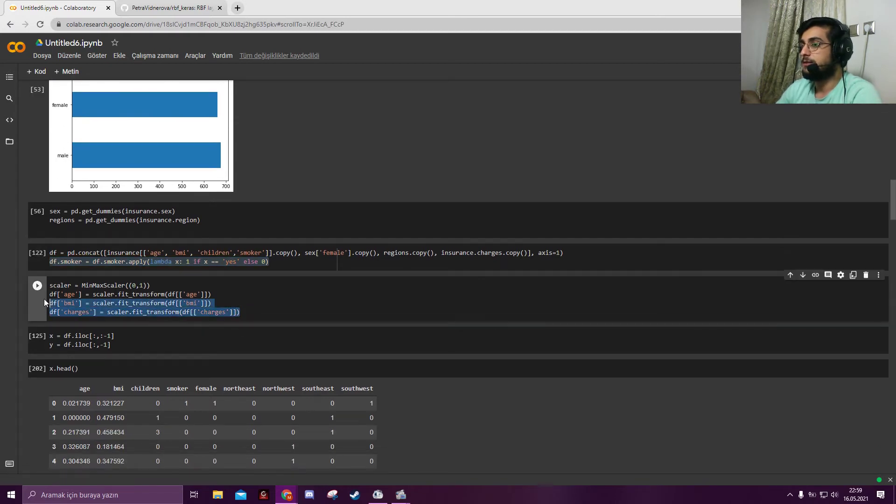
left_click(243, 312)
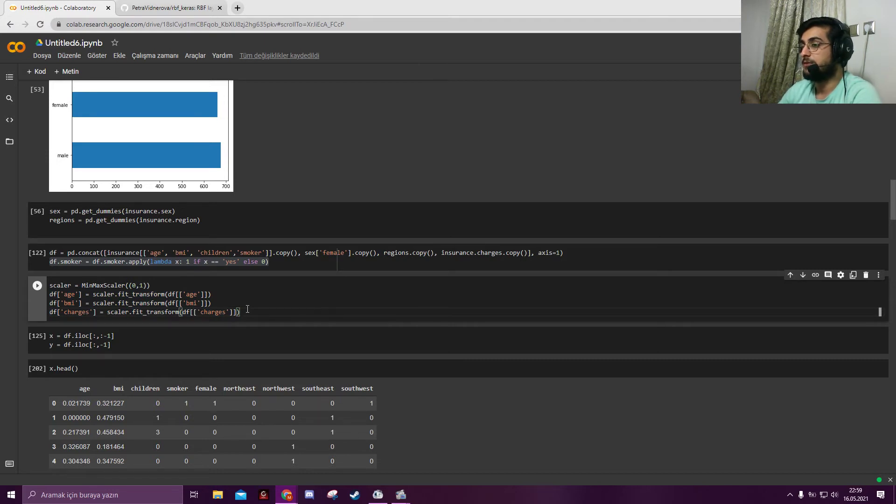
scroll(213, 313, "down", 2)
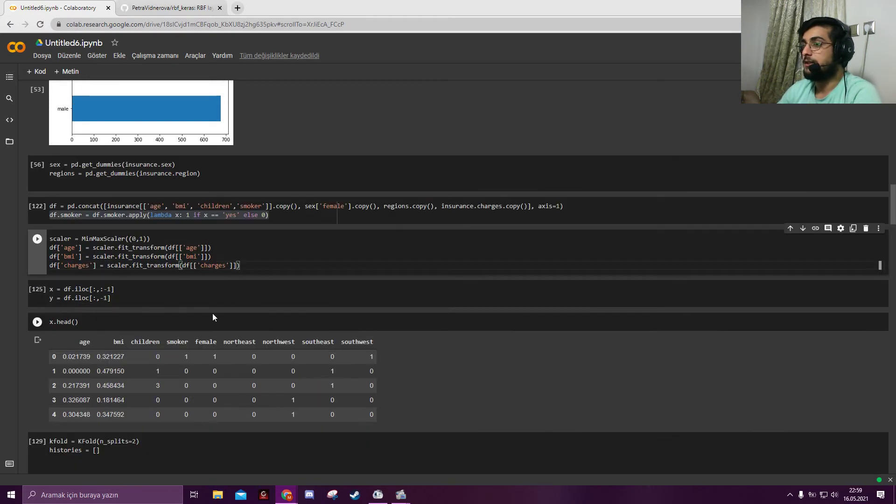
scroll(212, 313, "down", 1)
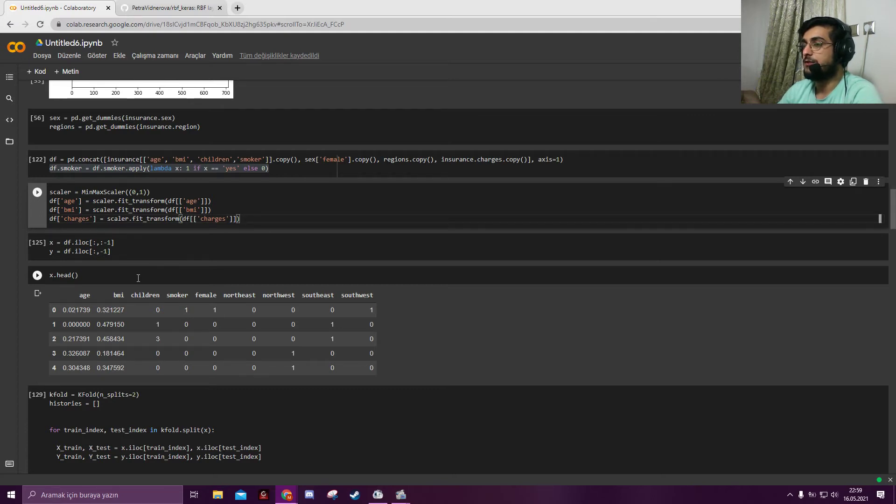
scroll(137, 278, "down", 2)
scroll(137, 278, "down", 2)
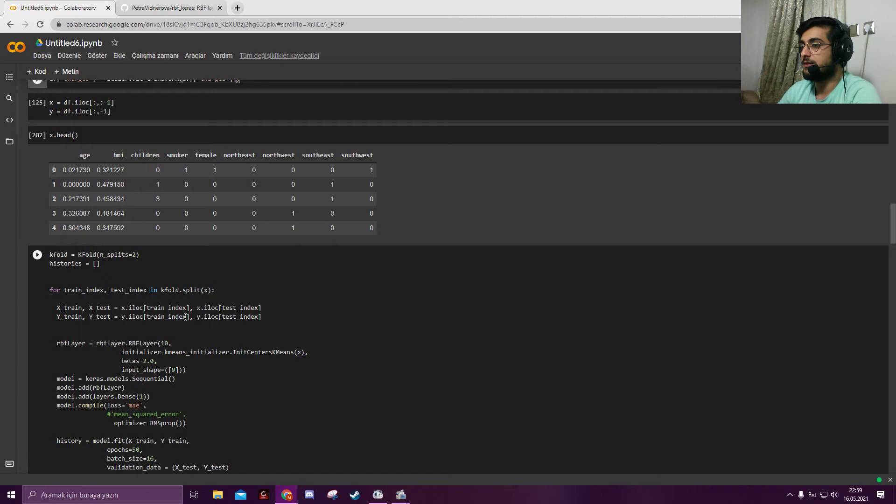
scroll(187, 317, "down", 1)
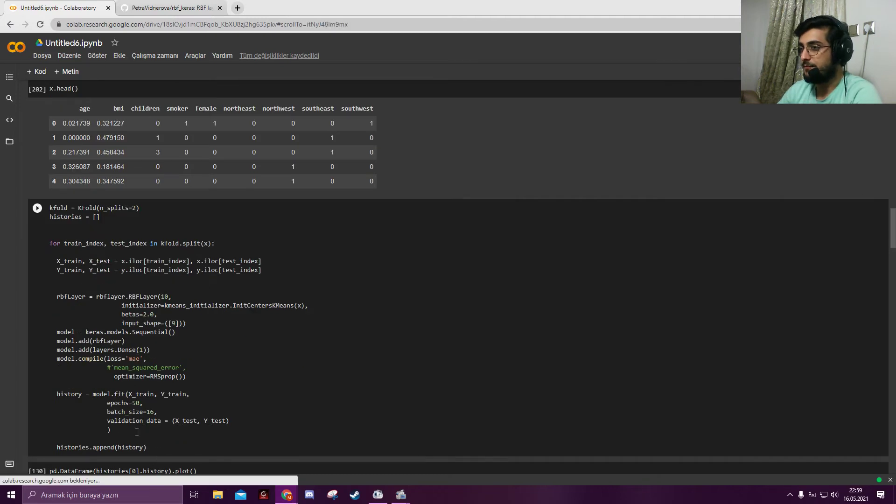
left_click_drag(147, 448, 53, 244)
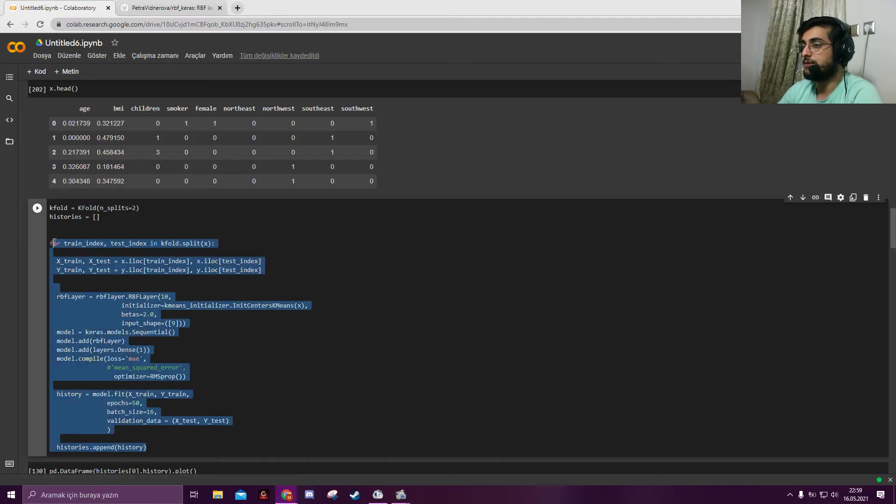
left_click(210, 377)
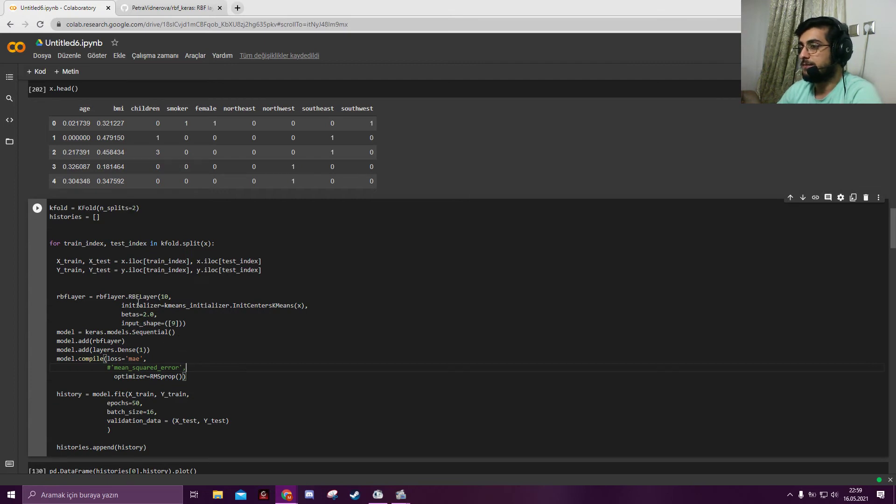
left_click(183, 306)
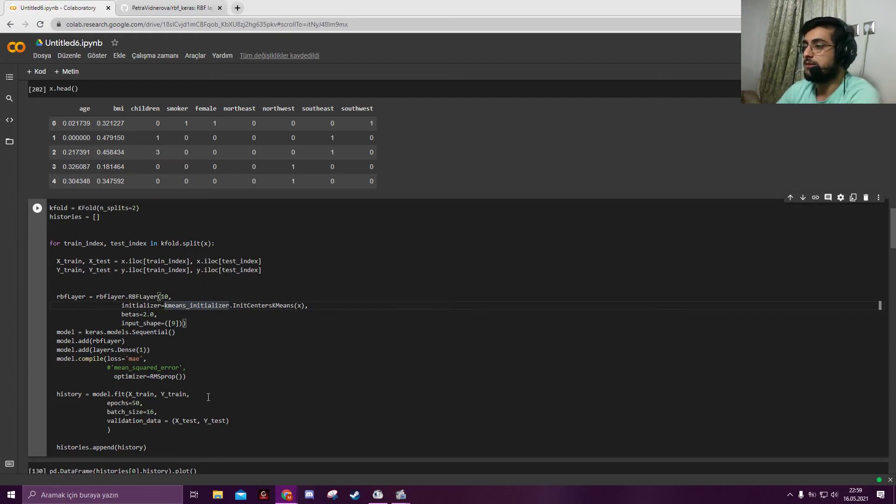
left_click_drag(186, 377, 53, 361)
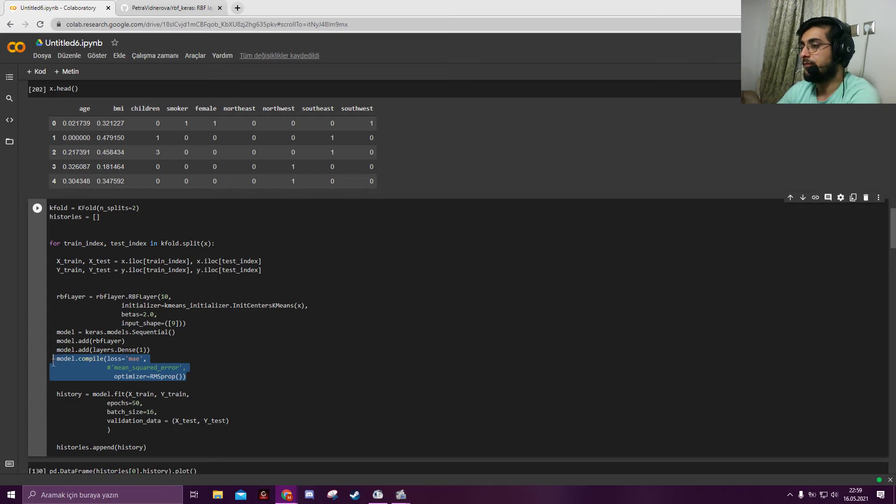
left_click(53, 361)
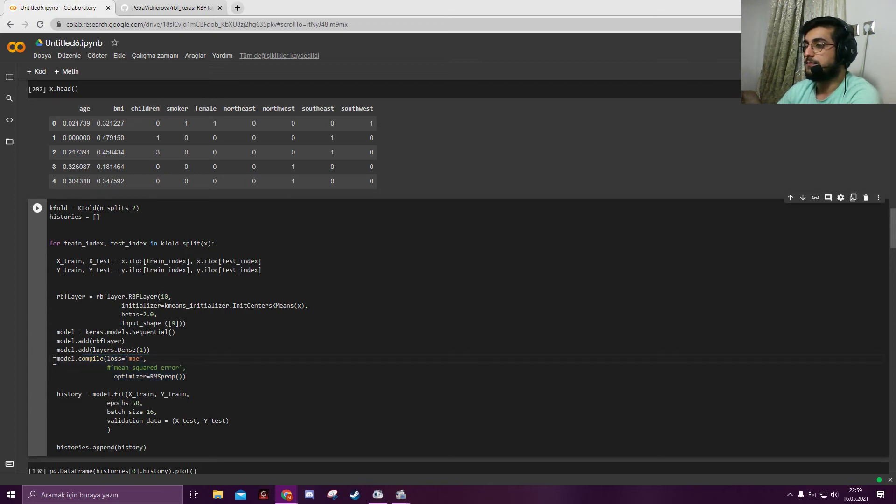
left_click(121, 359)
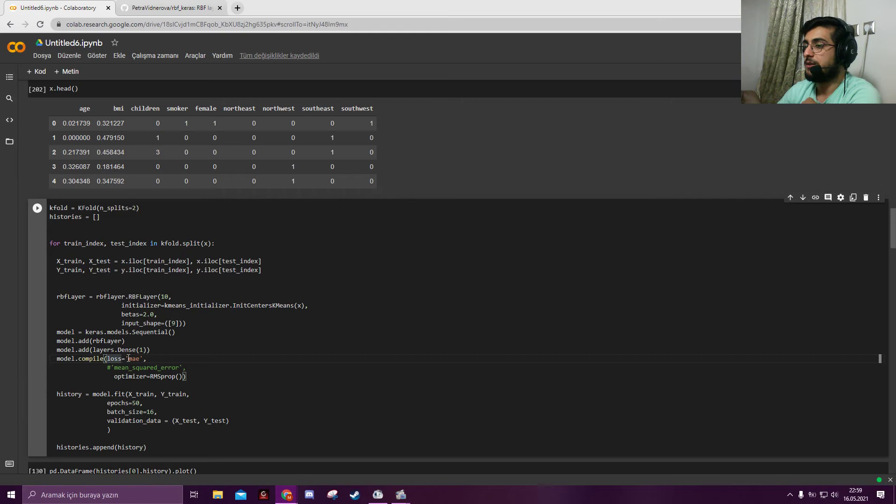
scroll(192, 379, "down", 1)
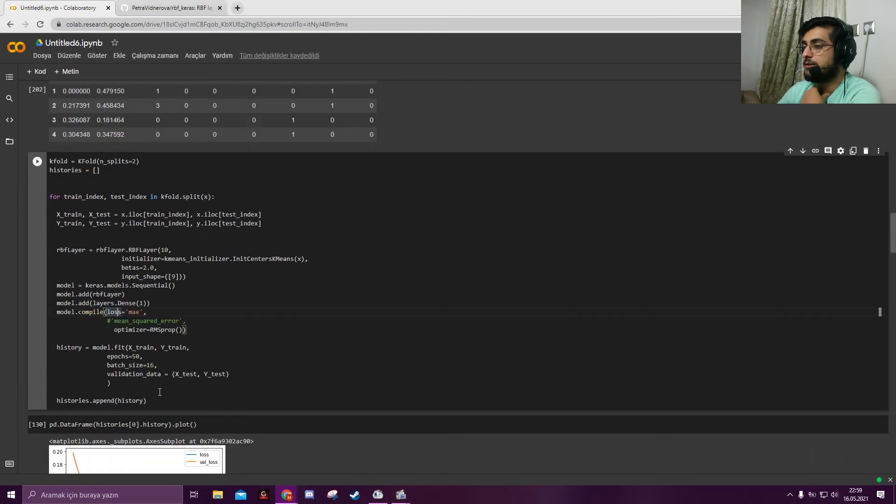
left_click_drag(56, 384, 172, 373)
left_click(172, 374)
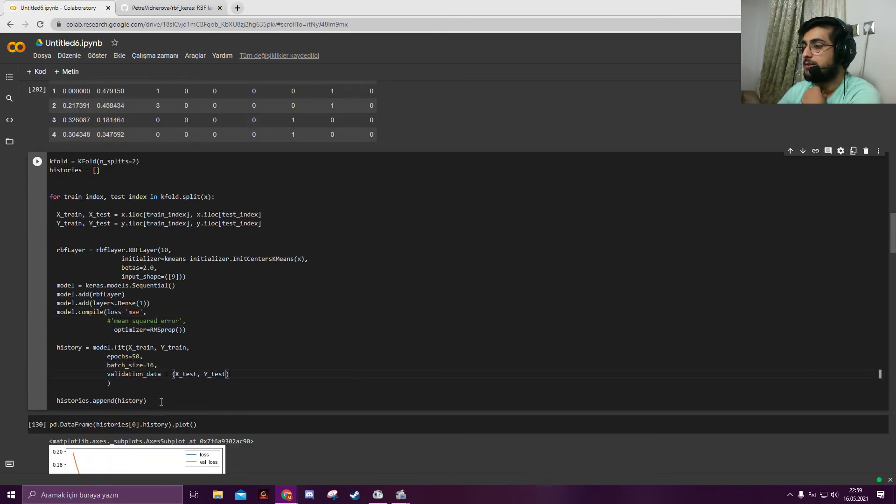
left_click(149, 400)
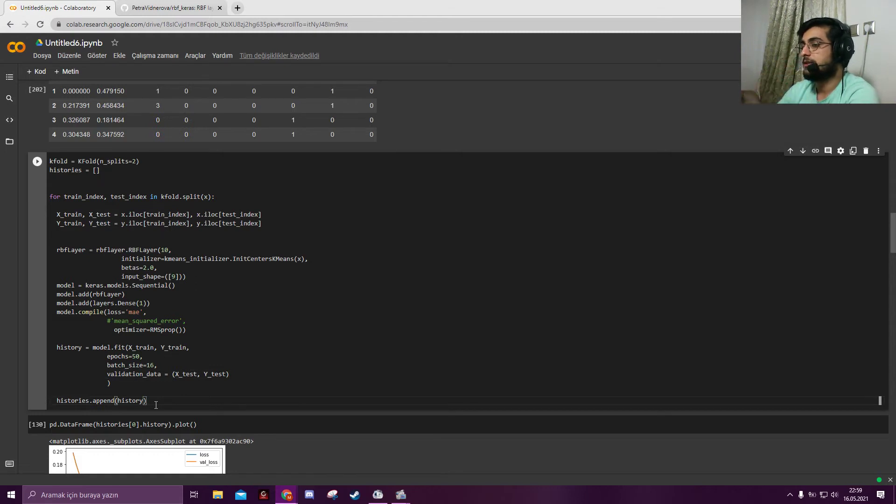
scroll(157, 405, "down", 2)
scroll(159, 406, "down", 2)
scroll(159, 406, "down", 1)
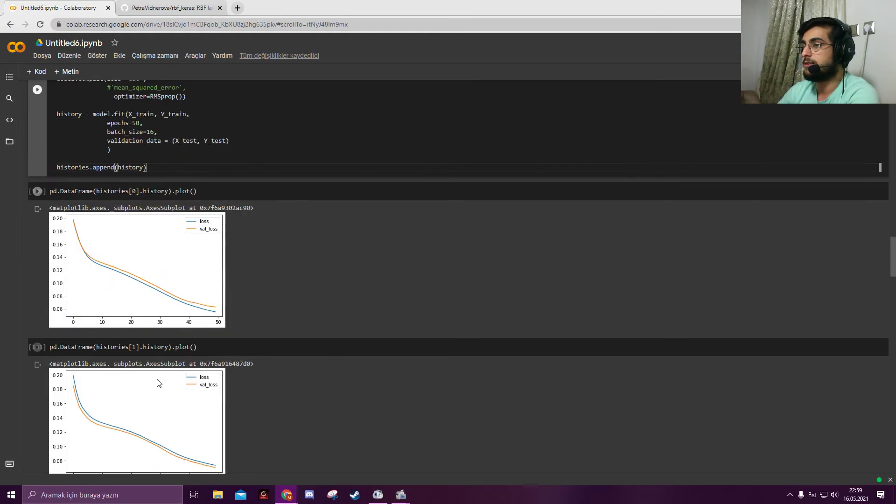
scroll(161, 391, "up", 2)
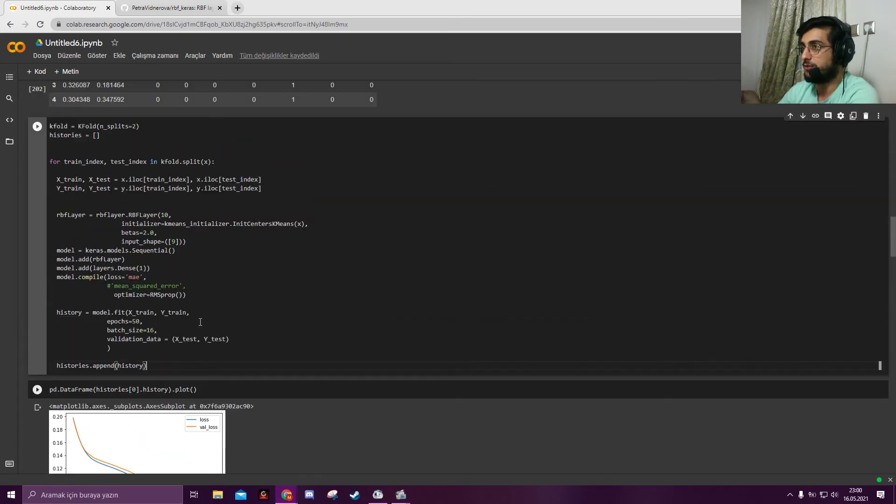
scroll(258, 304, "up", 2)
scroll(257, 305, "up", 1)
scroll(256, 304, "down", 2)
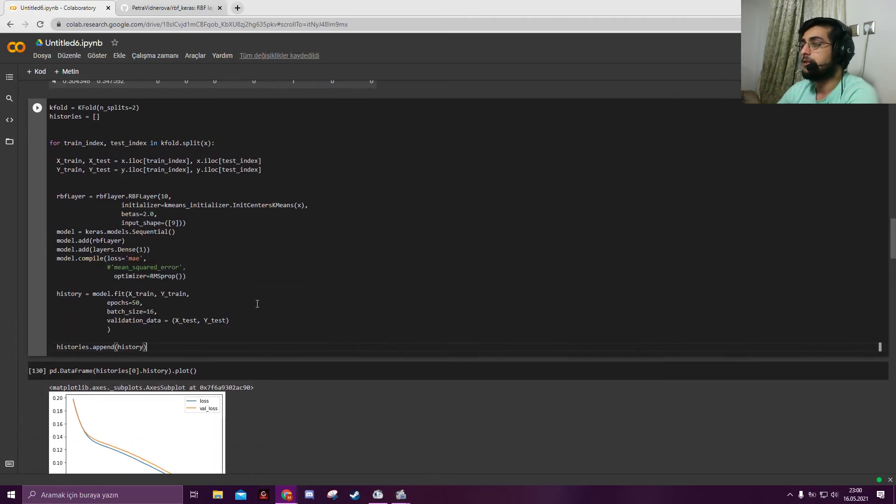
scroll(257, 305, "down", 2)
scroll(255, 305, "down", 2)
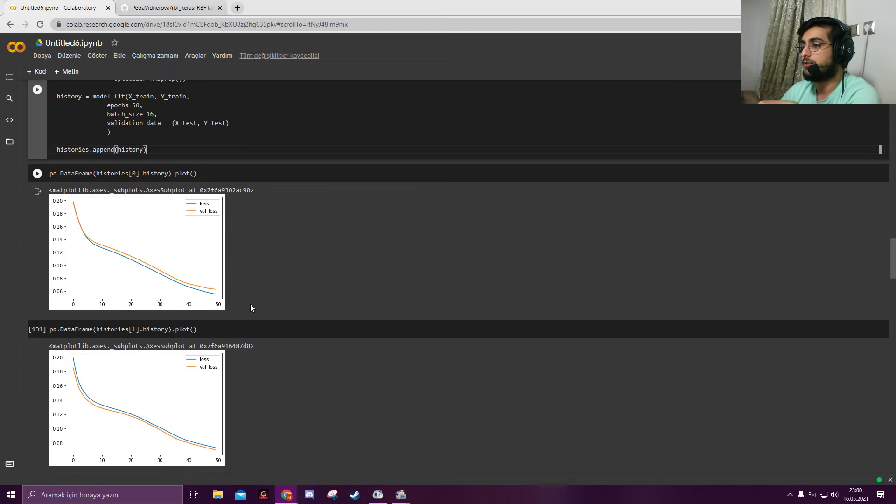
scroll(250, 304, "down", 2)
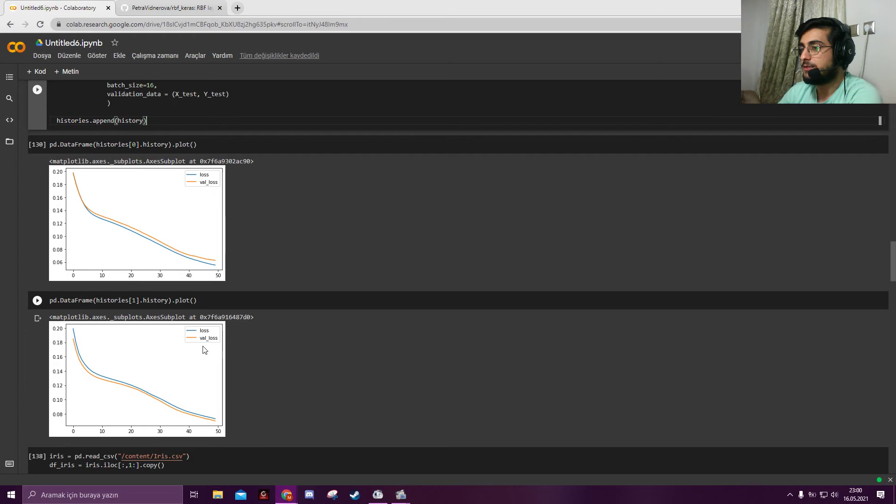
scroll(250, 243, "down", 3)
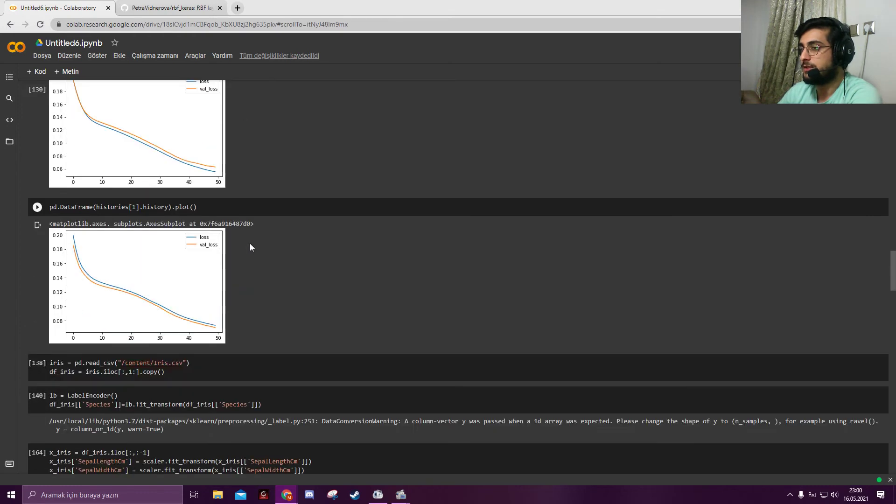
scroll(255, 271, "down", 2)
scroll(252, 281, "down", 2)
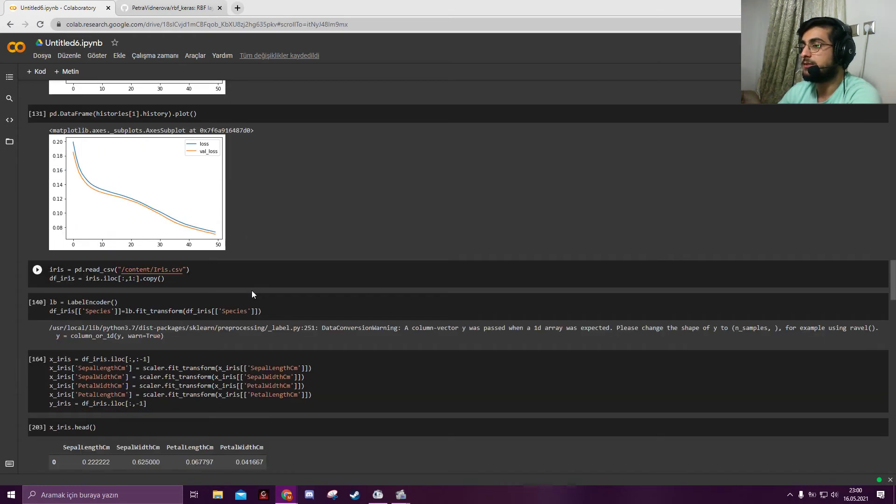
scroll(252, 290, "down", 2)
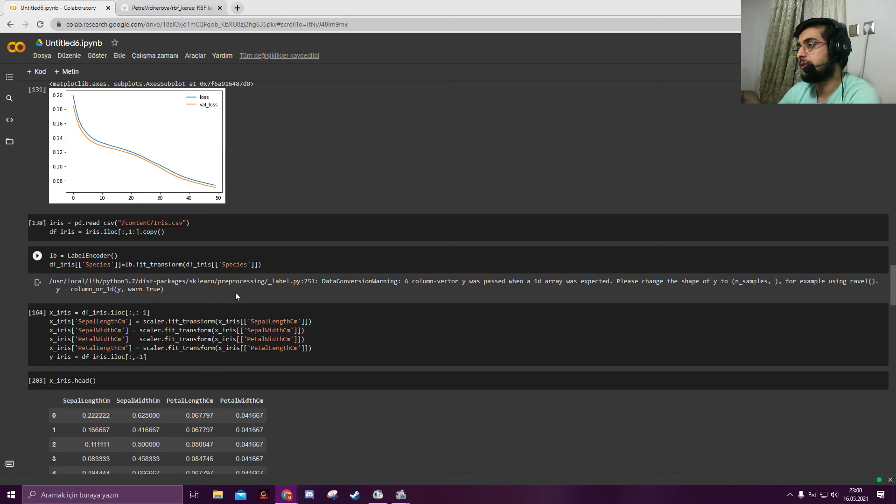
scroll(235, 292, "down", 1)
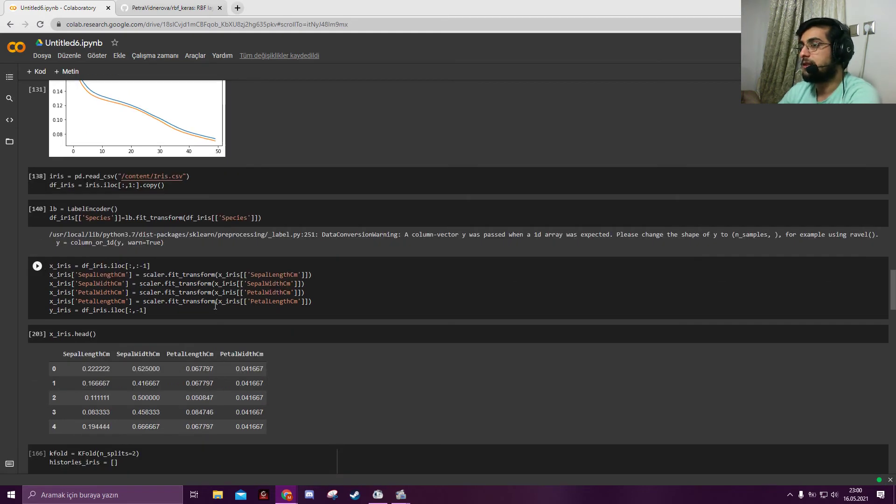
left_click_drag(207, 316, 43, 269)
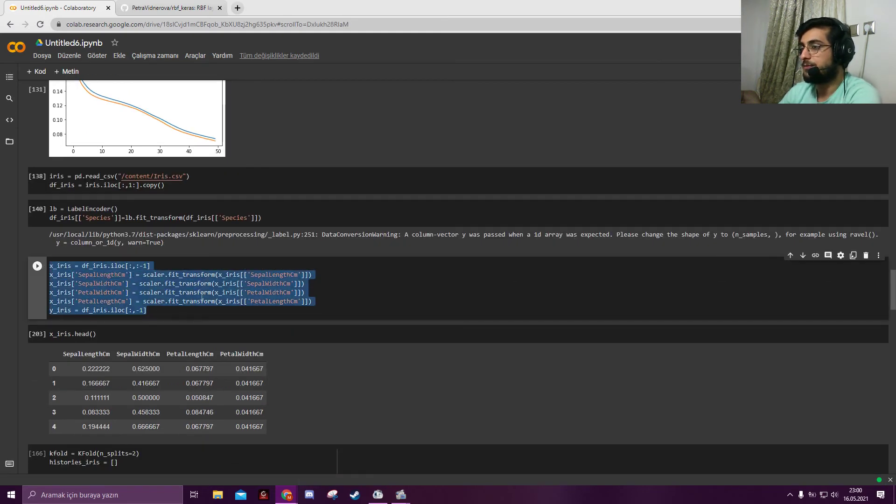
left_click(224, 311)
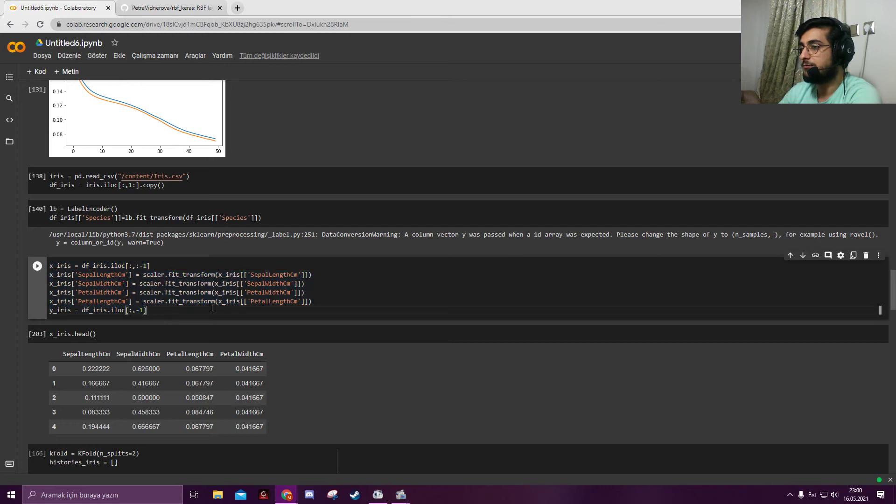
scroll(256, 310, "down", 1)
scroll(215, 292, "down", 1)
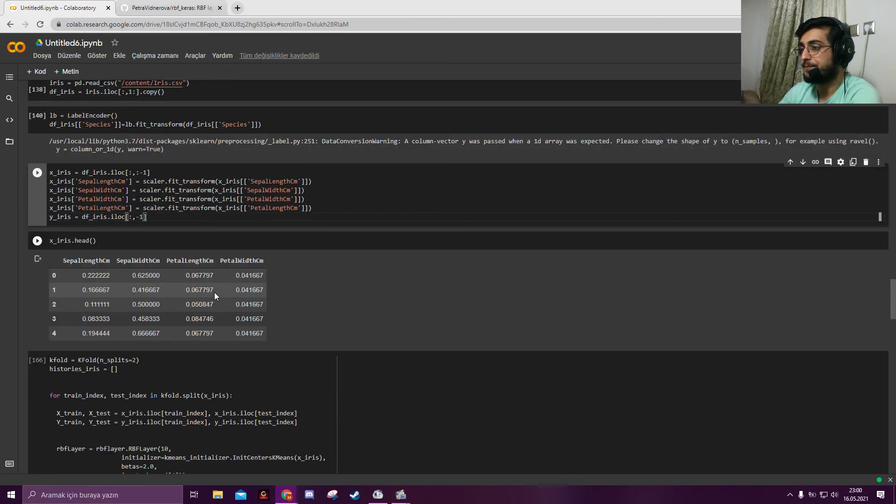
scroll(215, 292, "down", 1)
scroll(214, 293, "down", 1)
scroll(215, 292, "down", 2)
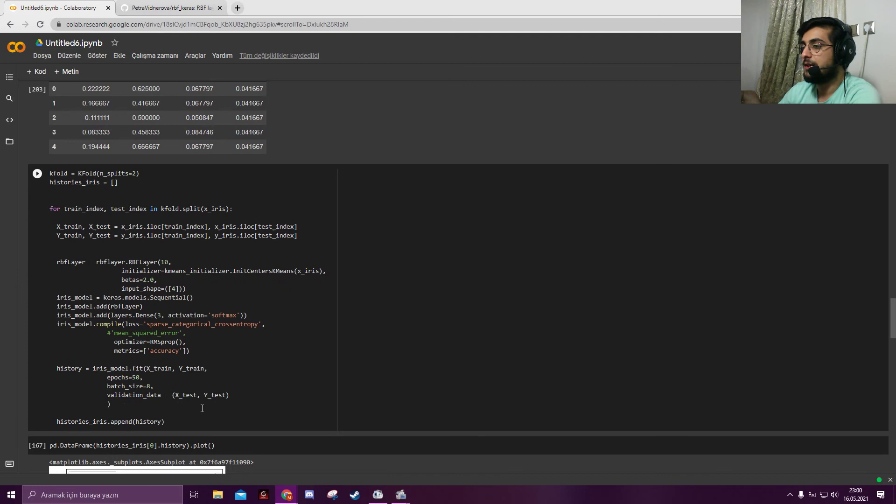
scroll(190, 417, "down", 2)
scroll(189, 418, "down", 2)
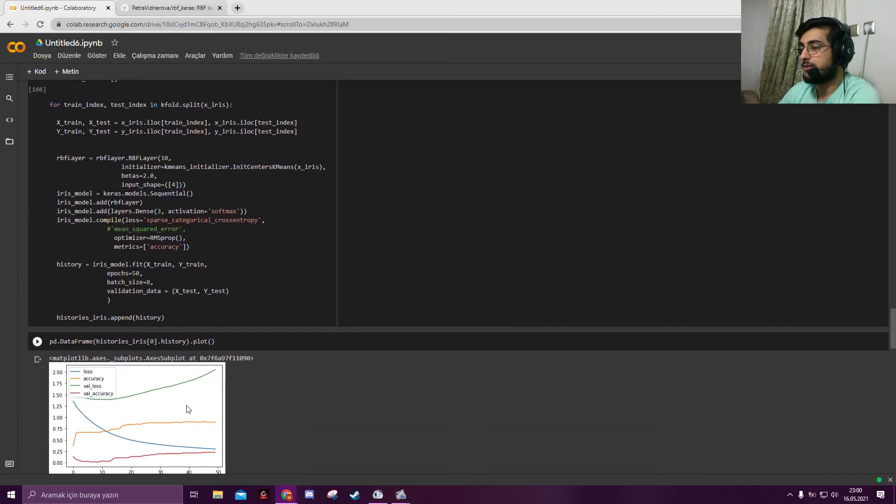
scroll(182, 407, "down", 1)
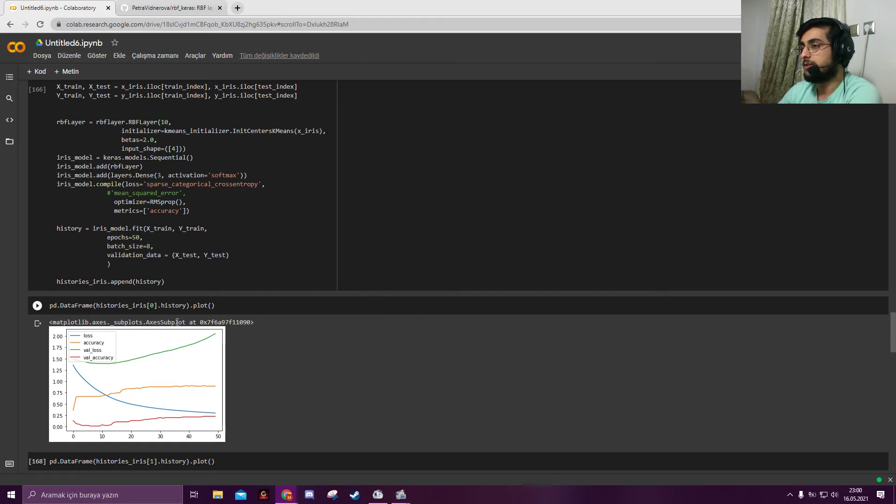
left_click(189, 278)
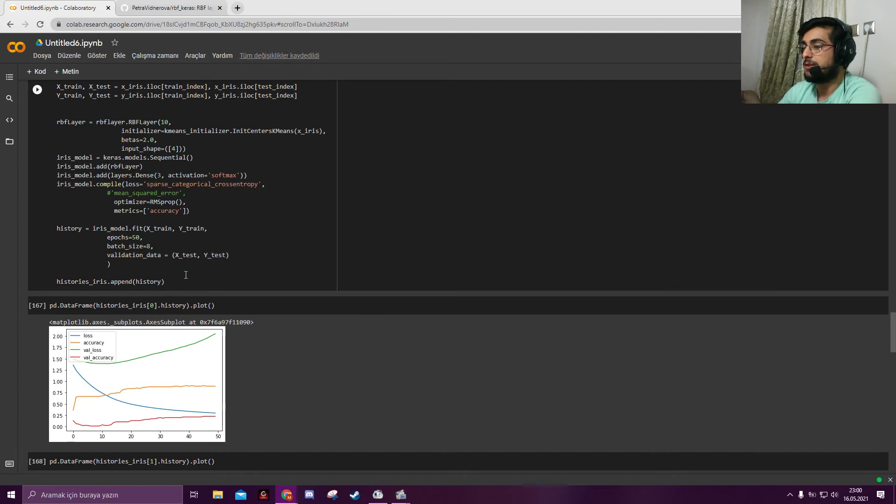
scroll(185, 274, "down", 2)
scroll(175, 280, "down", 2)
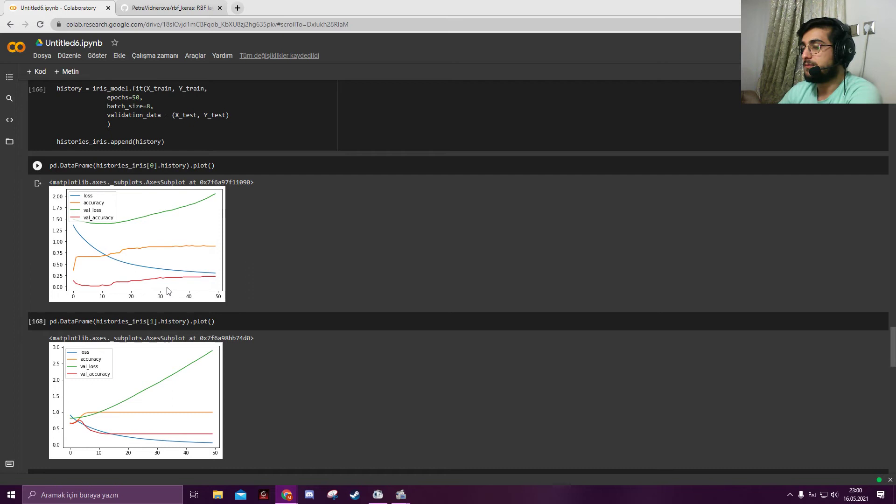
left_click(106, 431)
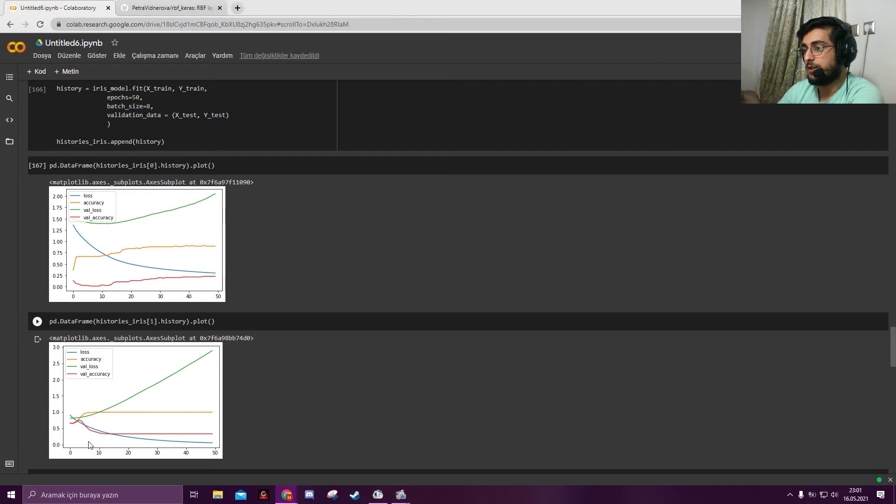
scroll(99, 443, "down", 1)
scroll(99, 443, "down", 3)
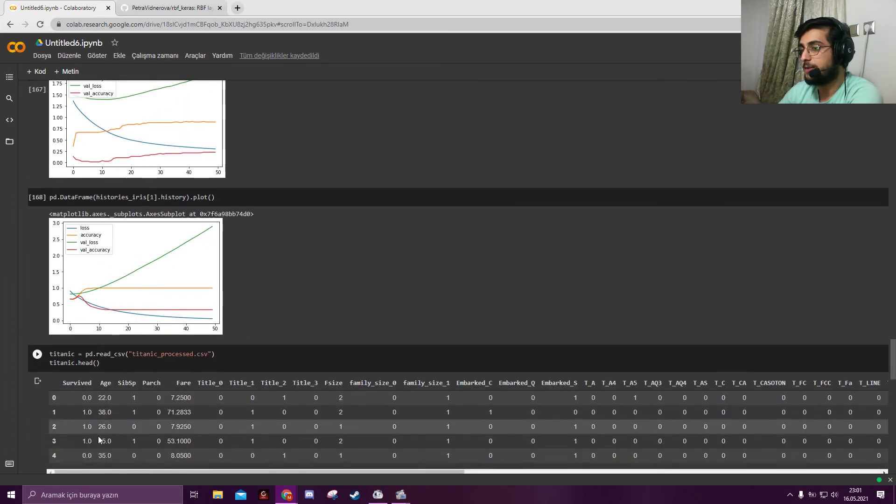
scroll(91, 376, "down", 3)
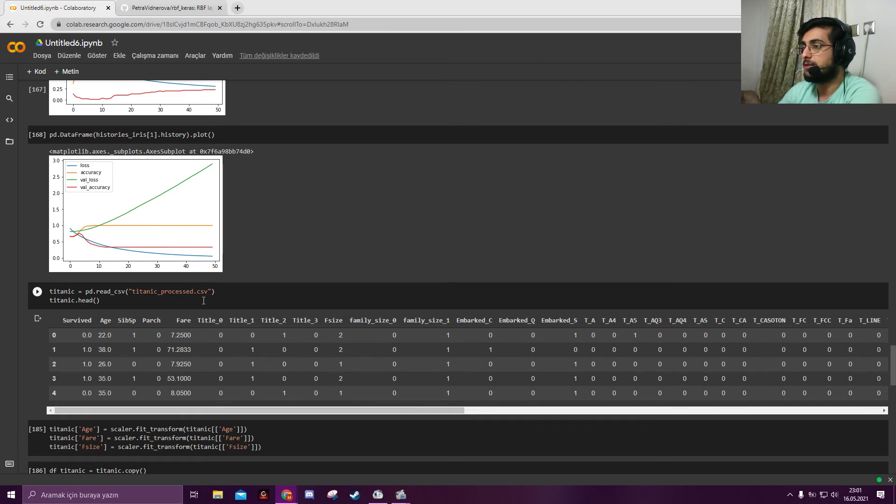
scroll(203, 301, "down", 1)
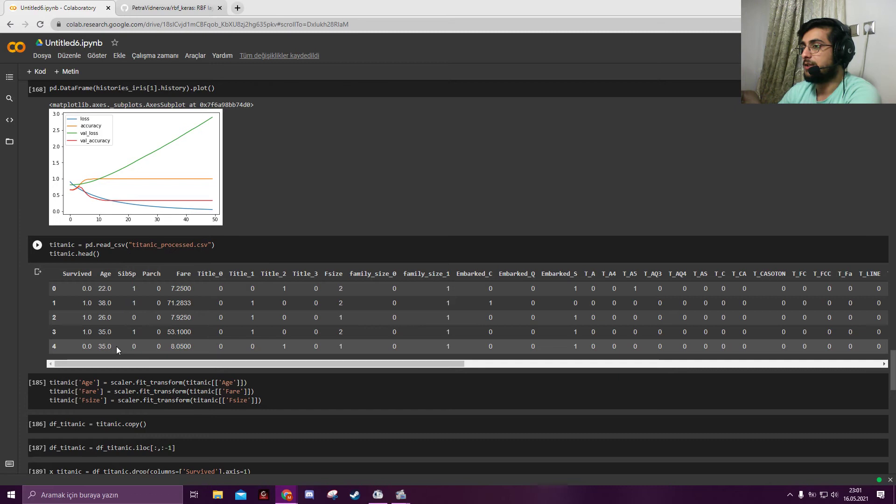
scroll(130, 319, "down", 1)
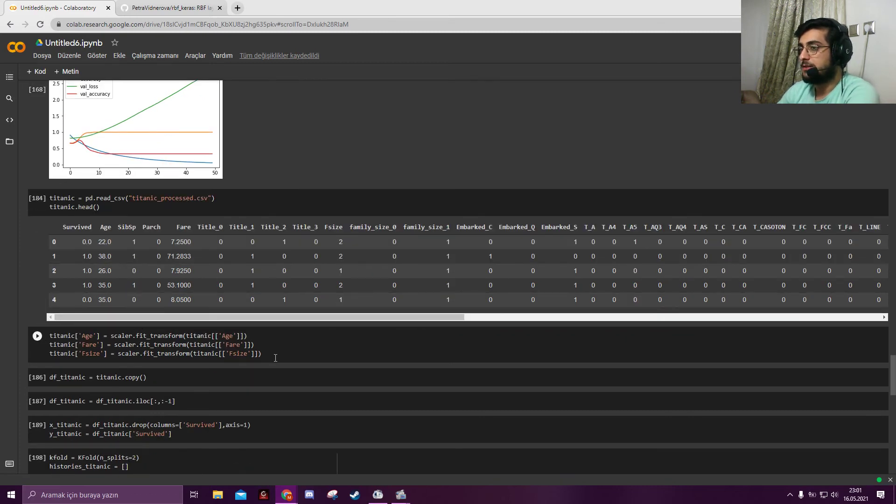
mouse_move(216, 318)
left_mouse_down()
mouse_move(245, 320)
mouse_move(208, 323)
left_mouse_up()
mouse_move(208, 324)
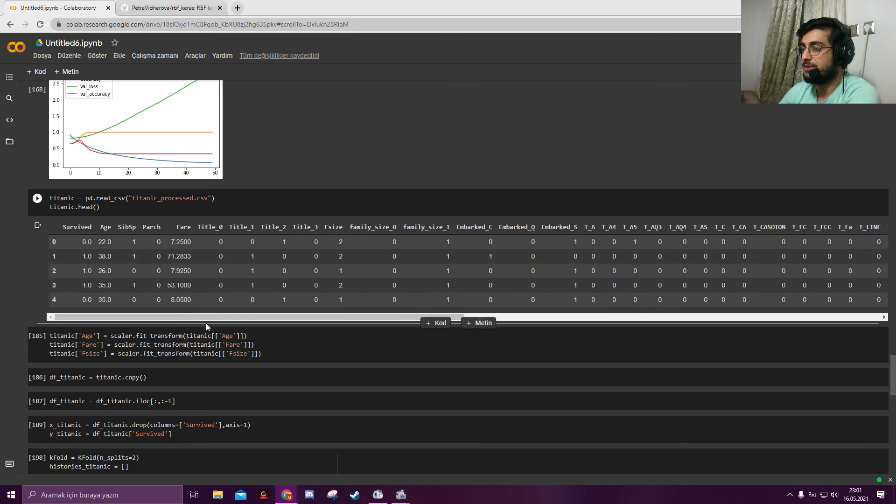
scroll(205, 323, "down", 1)
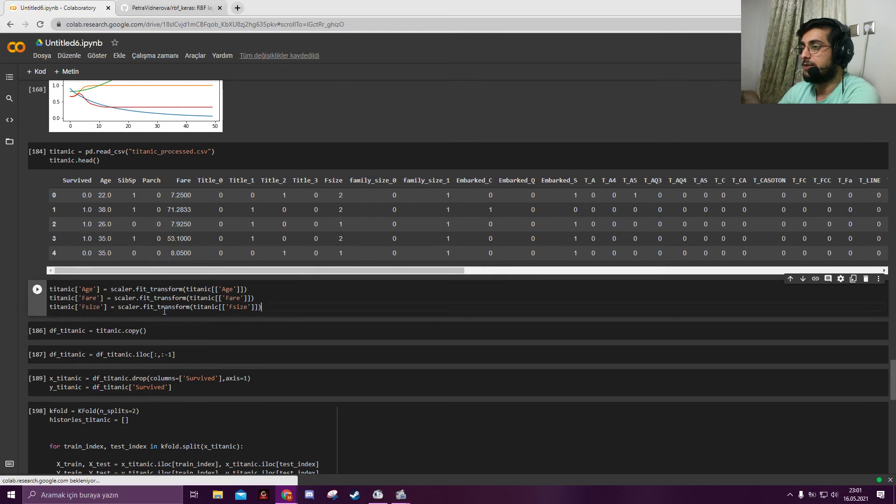
left_click_drag(264, 309, 47, 289)
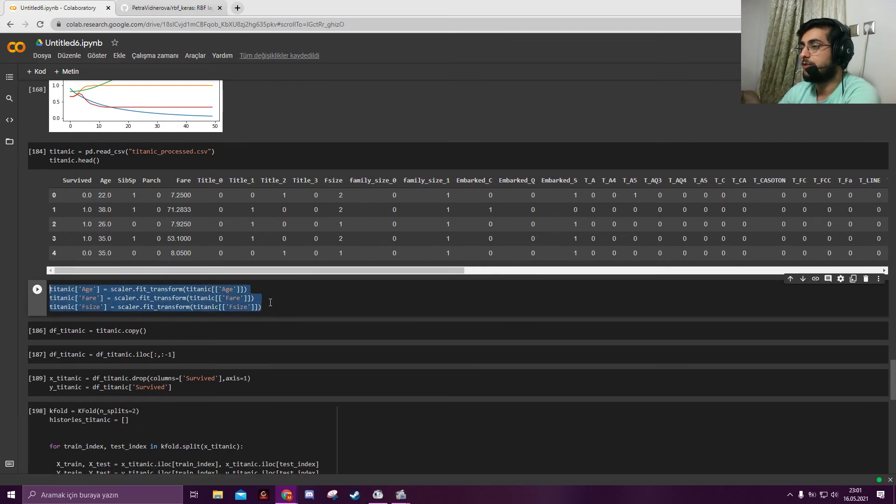
scroll(272, 304, "down", 1)
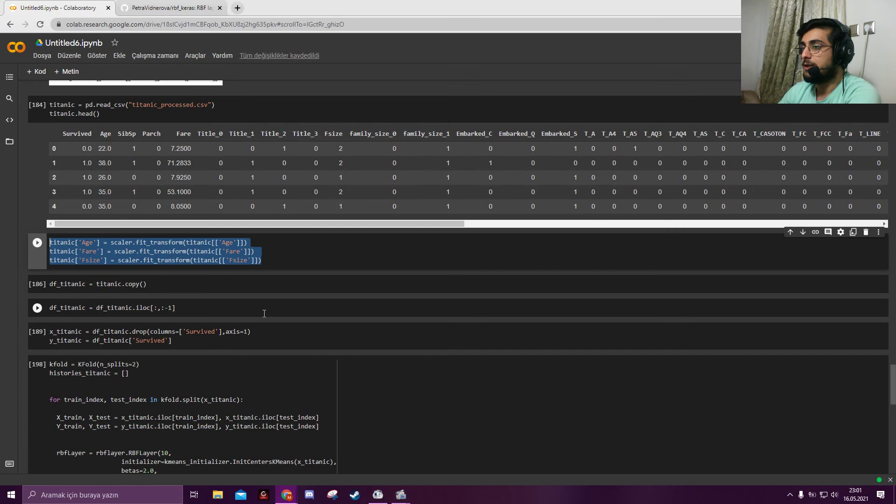
scroll(266, 312, "down", 2)
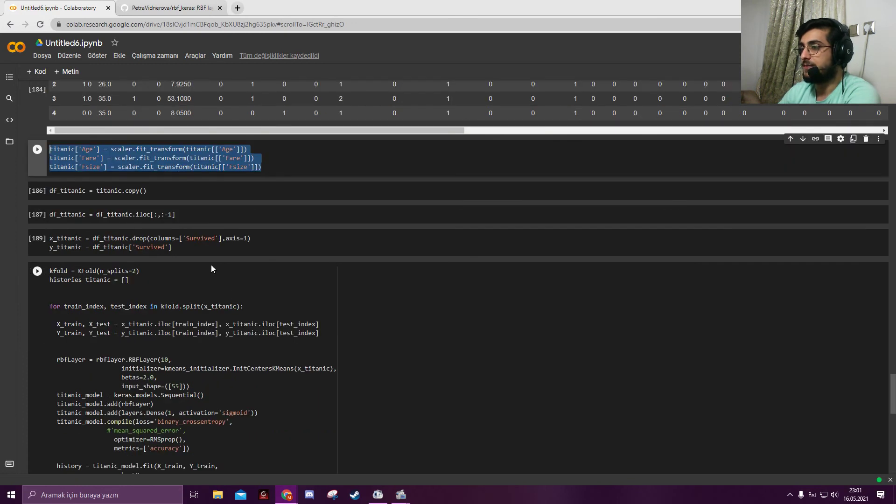
left_click_drag(172, 248, 50, 238)
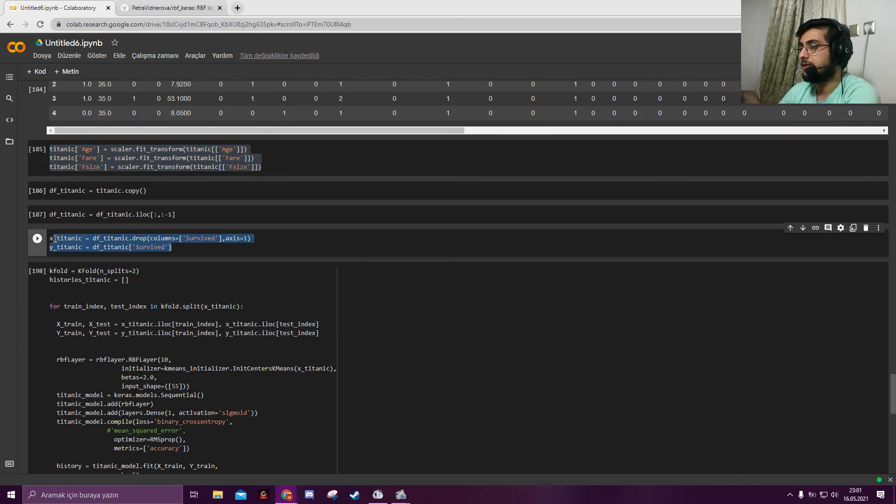
left_click(54, 240)
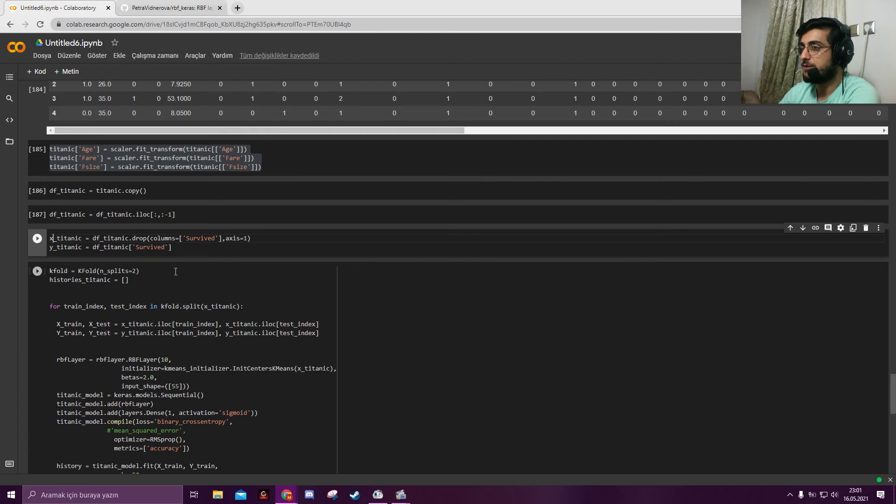
scroll(179, 266, "down", 2)
scroll(178, 266, "down", 1)
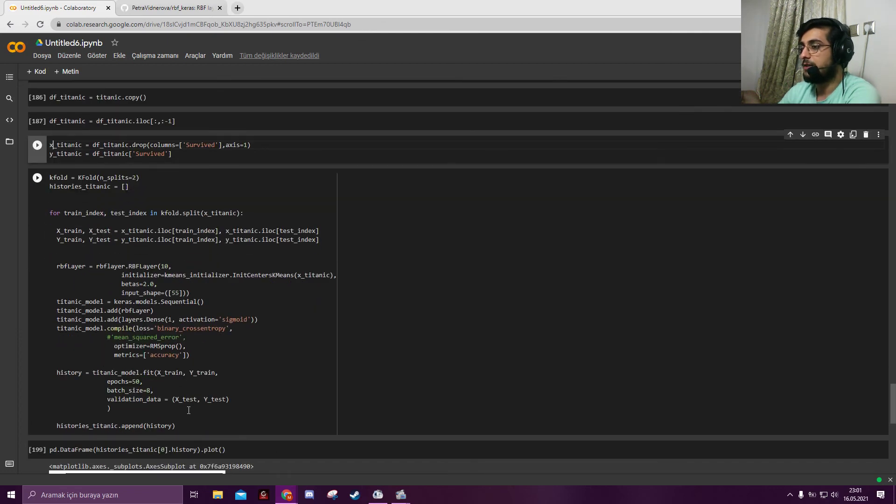
Highlight the per-fold training loop, then run plot cell [200] for the Titanic loss/accuracy history
left_click_drag(174, 414, 51, 221)
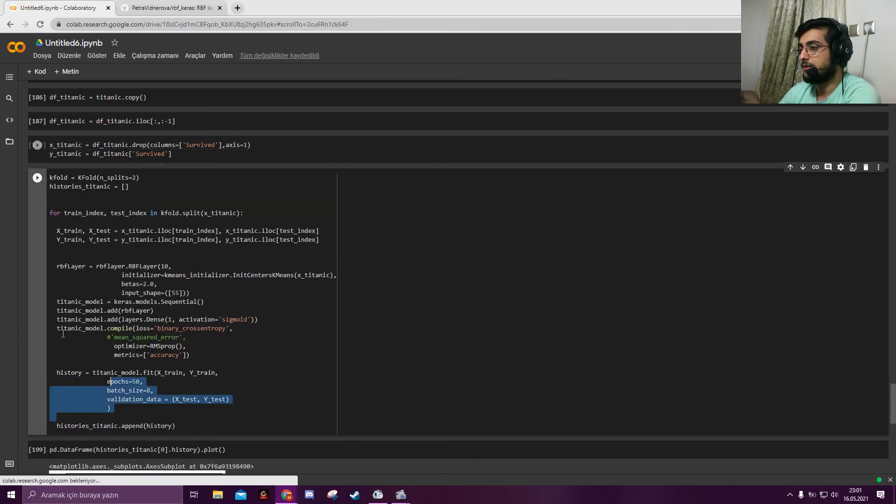
left_click(267, 303)
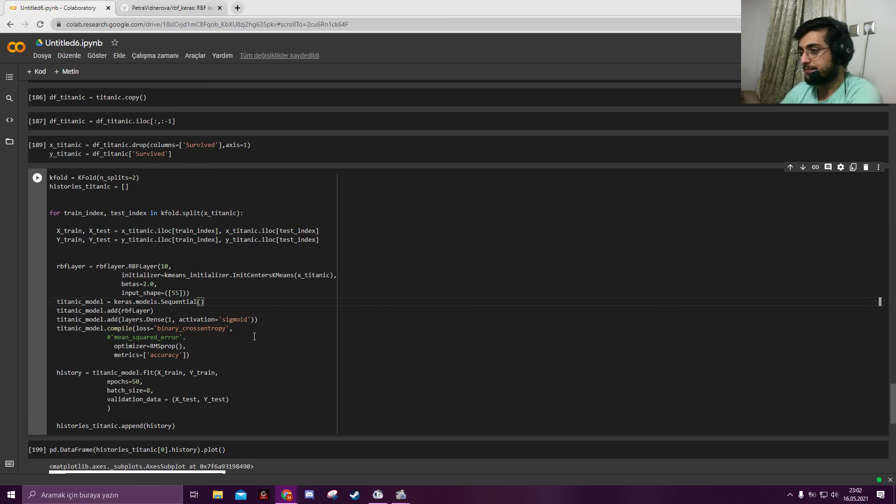
scroll(254, 337, "down", 2)
scroll(281, 333, "down", 2)
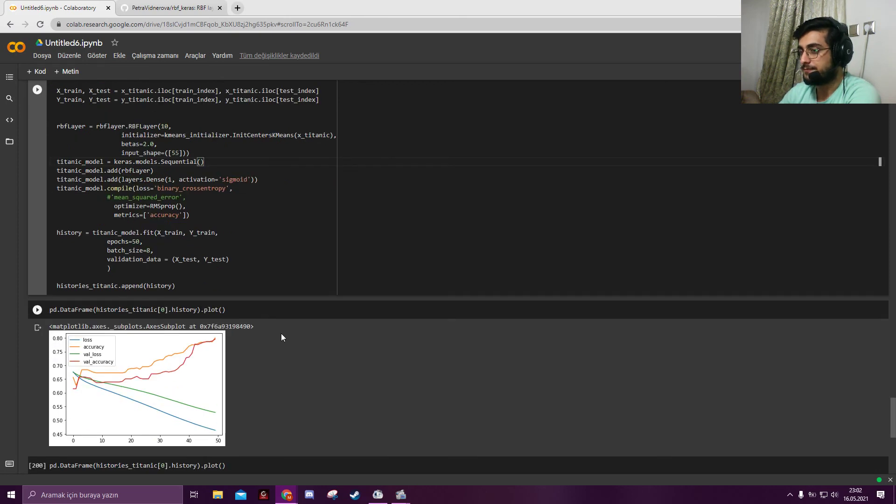
key("shift+Return")
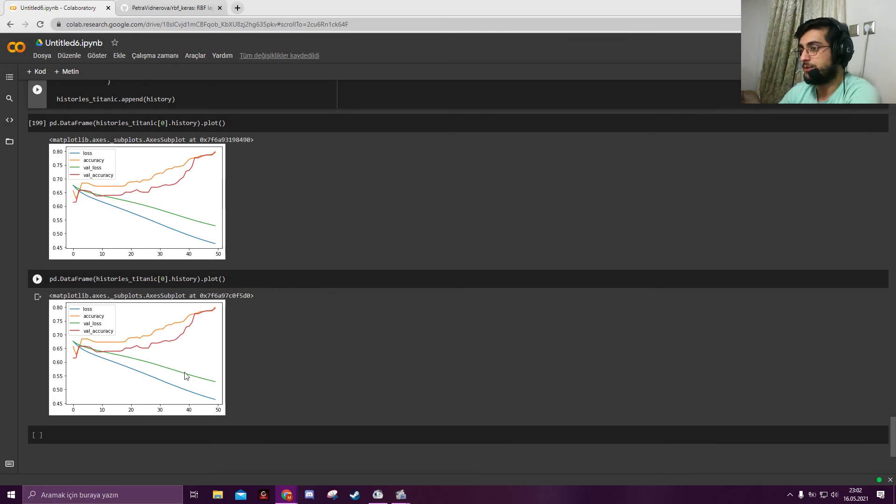
mouse_move(37, 279)
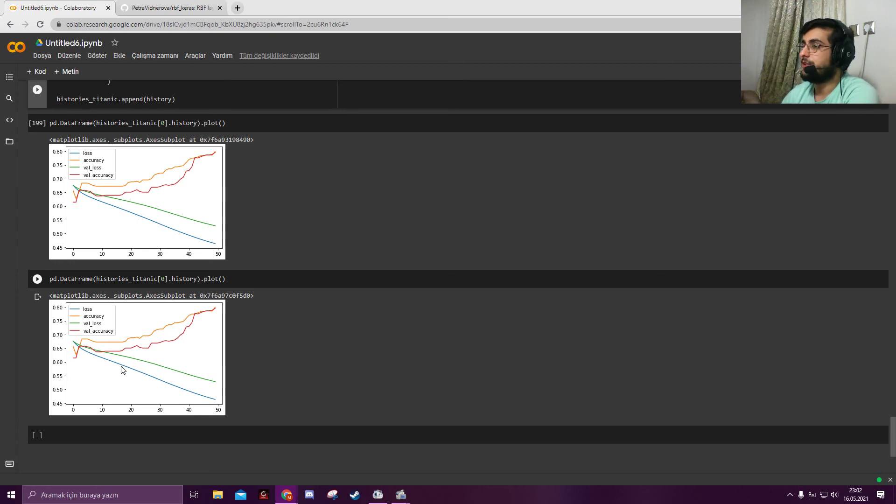
scroll(121, 369, "up", 3)
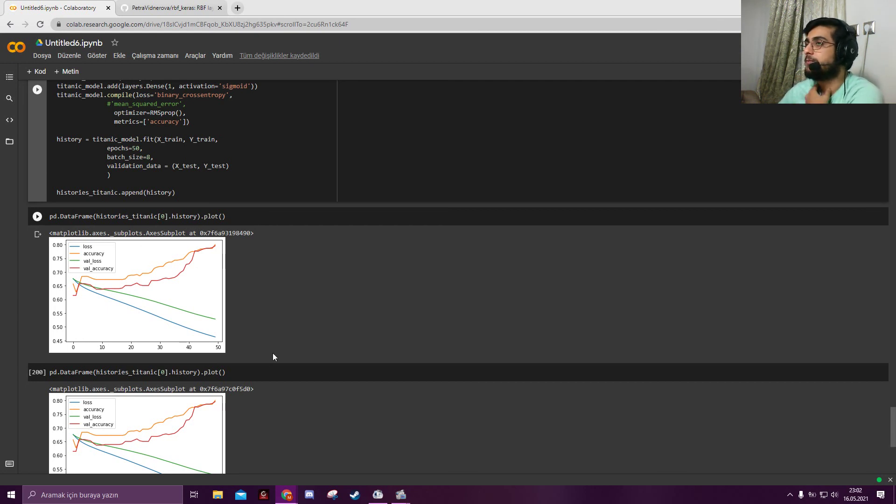
scroll(275, 351, "up", 3)
scroll(275, 351, "up", 2)
scroll(274, 351, "up", 2)
scroll(274, 351, "up", 3)
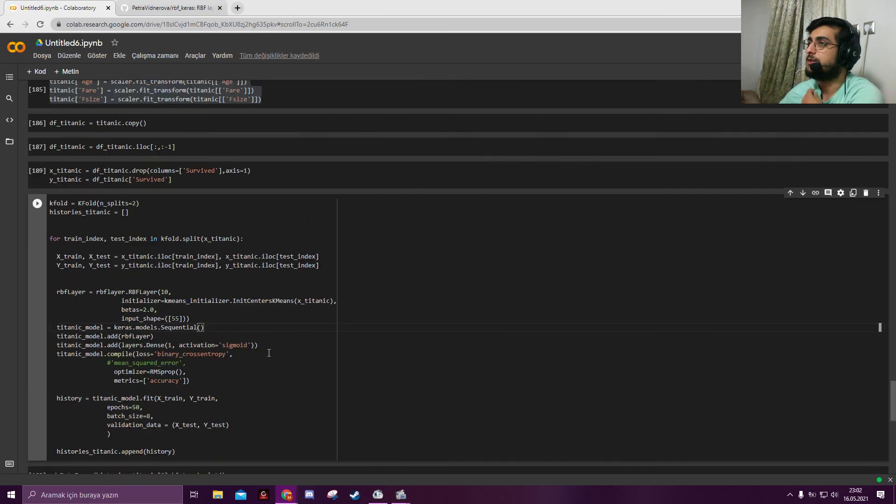
scroll(269, 353, "up", 3)
scroll(269, 353, "up", 3)
scroll(269, 353, "up", 3)
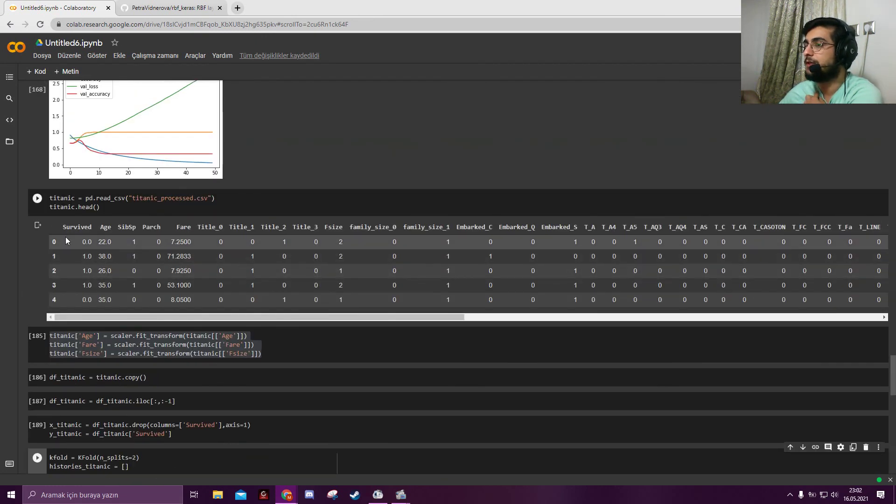
double_click(77, 227)
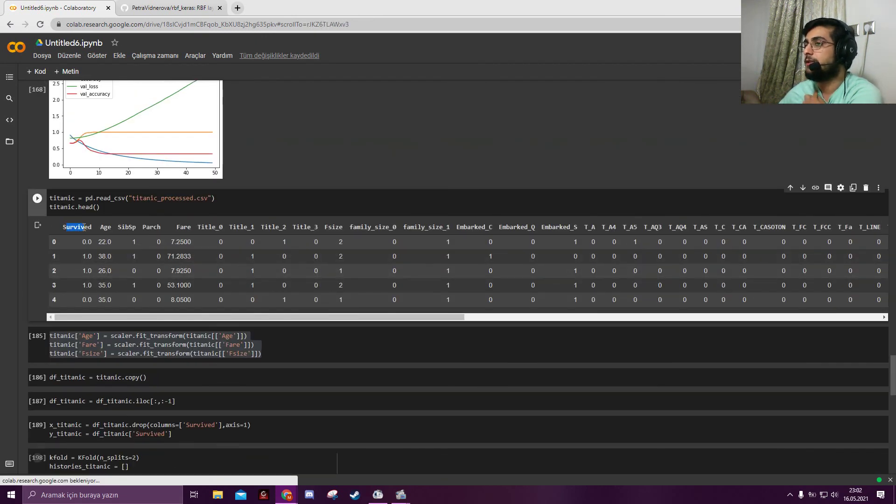
double_click(86, 256)
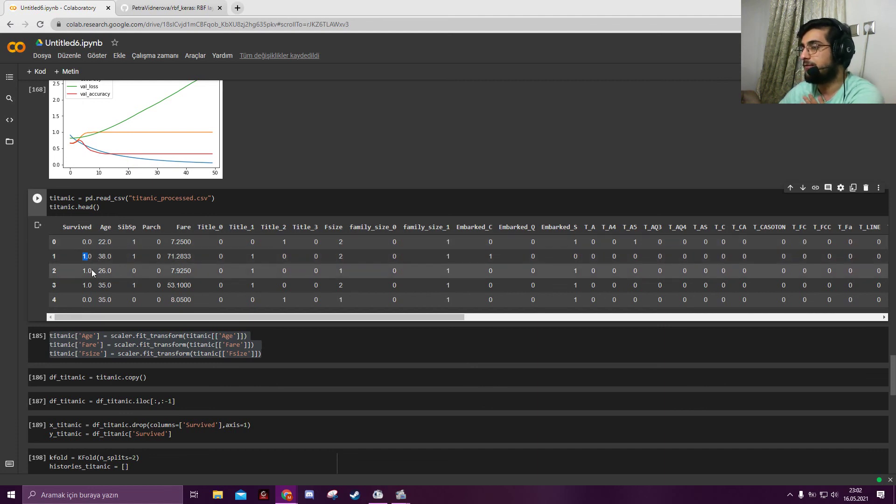
scroll(91, 270, "down", 1)
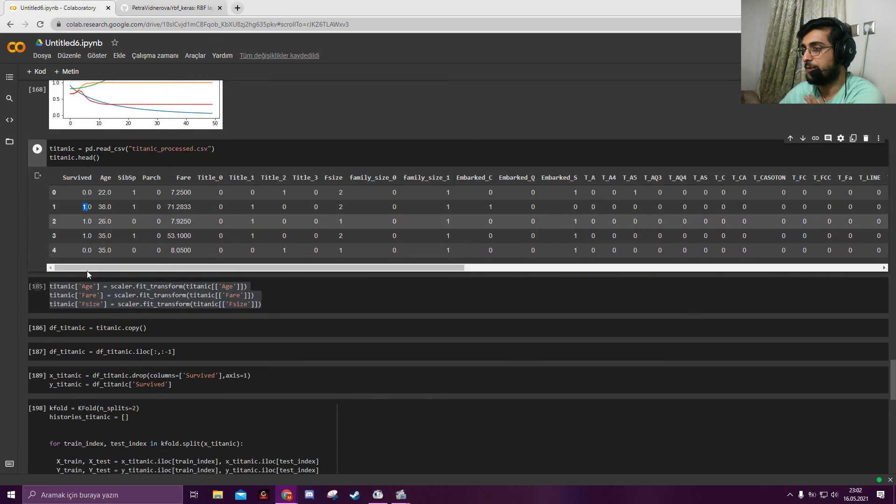
scroll(87, 271, "down", 3)
scroll(88, 271, "down", 4)
scroll(87, 271, "down", 3)
scroll(87, 271, "down", 2)
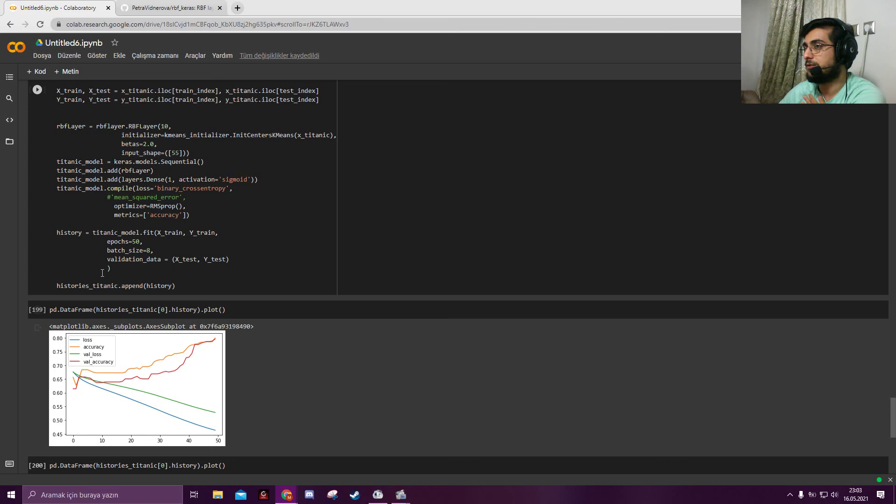
scroll(103, 272, "up", 5)
scroll(91, 245, "up", 5)
scroll(80, 218, "up", 4)
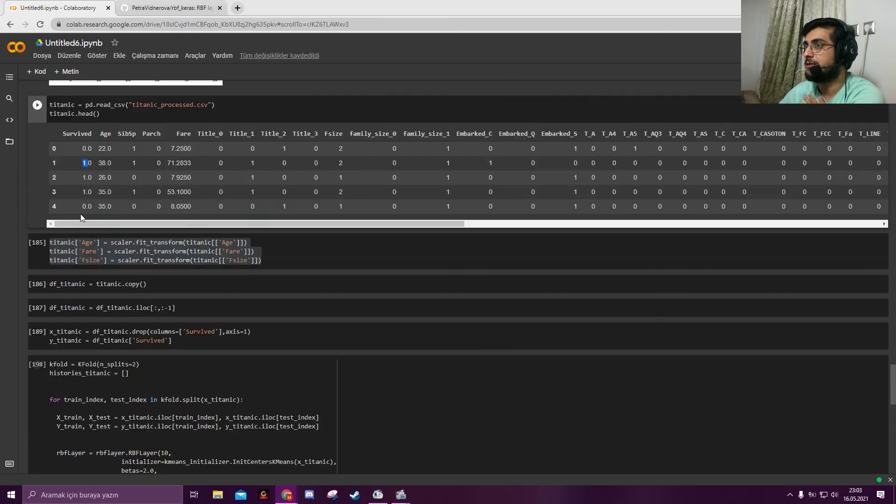
double_click(86, 149)
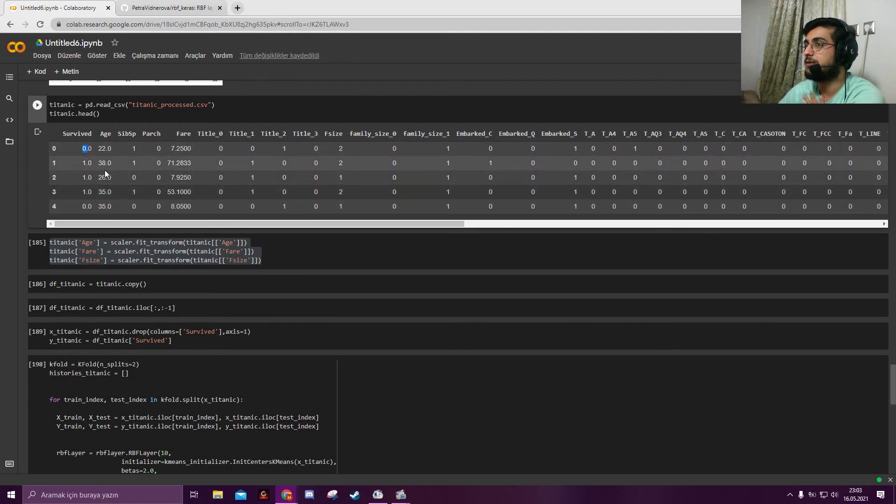
scroll(97, 165, "down", 5)
scroll(119, 210, "down", 5)
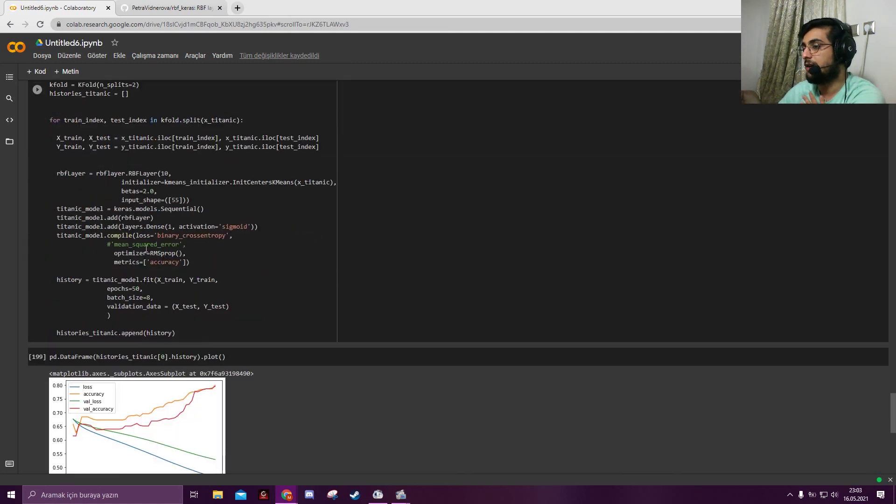
scroll(144, 274, "down", 2)
scroll(134, 301, "down", 2)
scroll(128, 312, "down", 2)
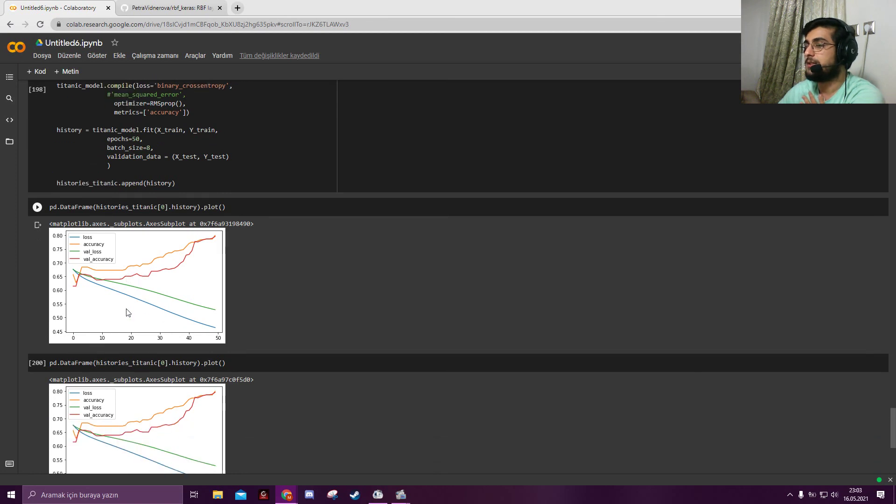
scroll(127, 309, "down", 2)
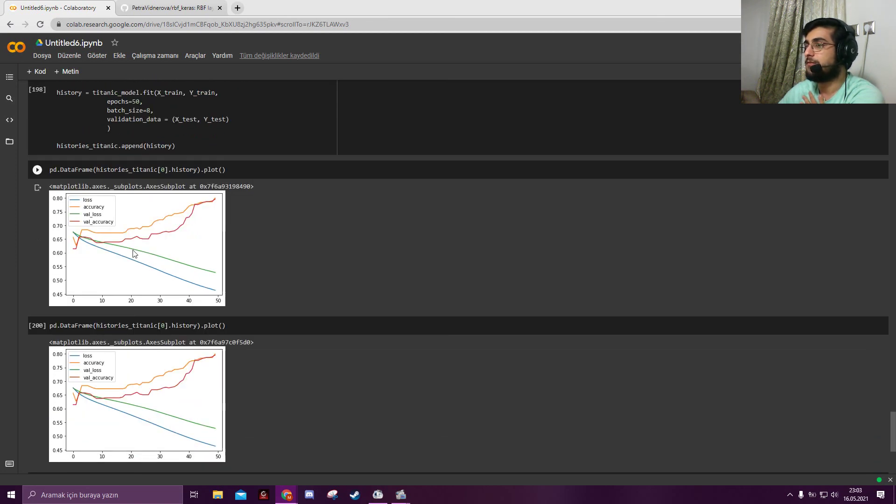
left_click(155, 430)
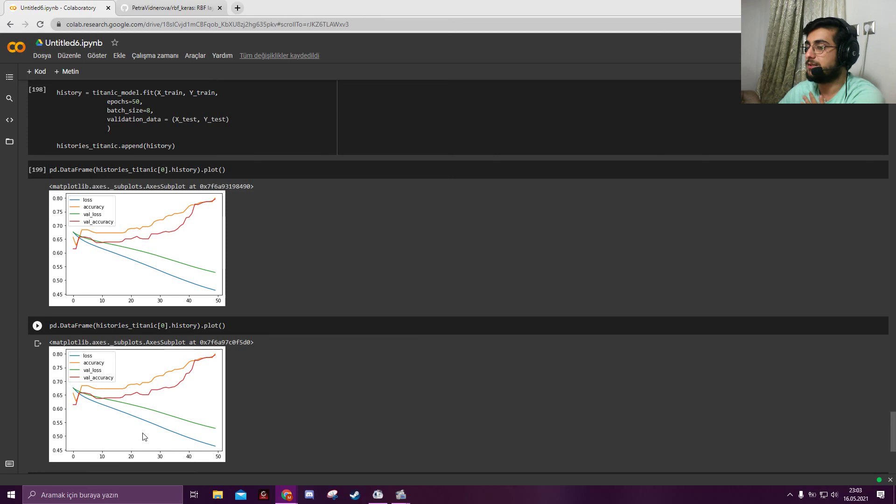